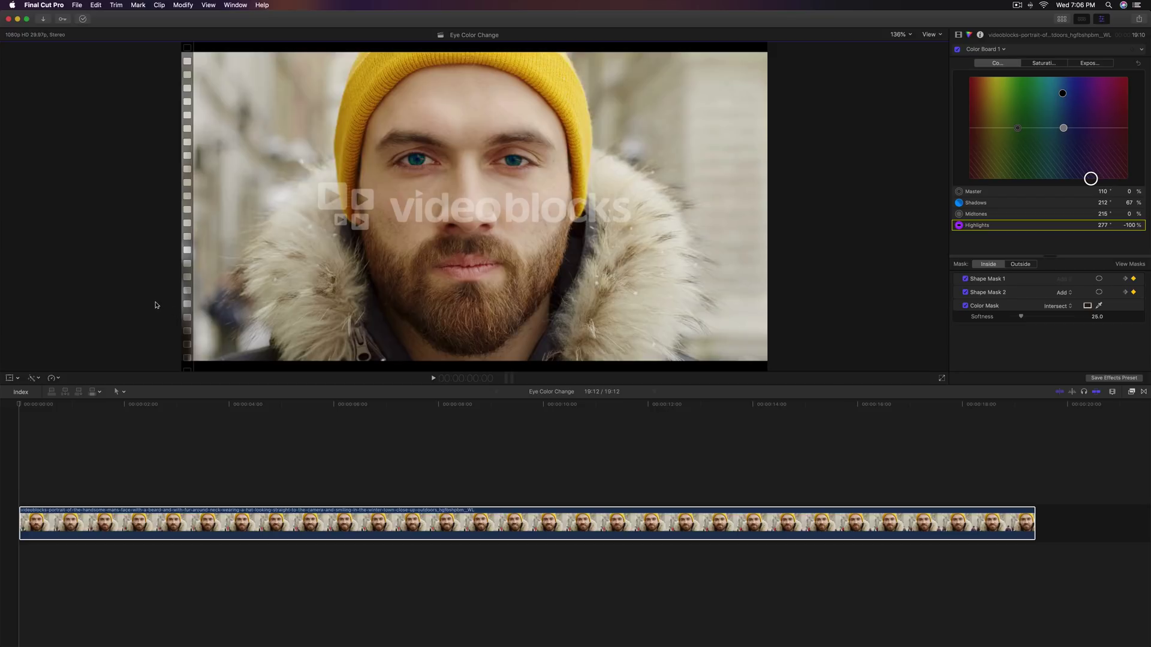
Step: Play the finished clip and compare the eye color with the Color Board 1 correction switched off and back on
{"action": "left_click", "coordinate": [24, 519]}
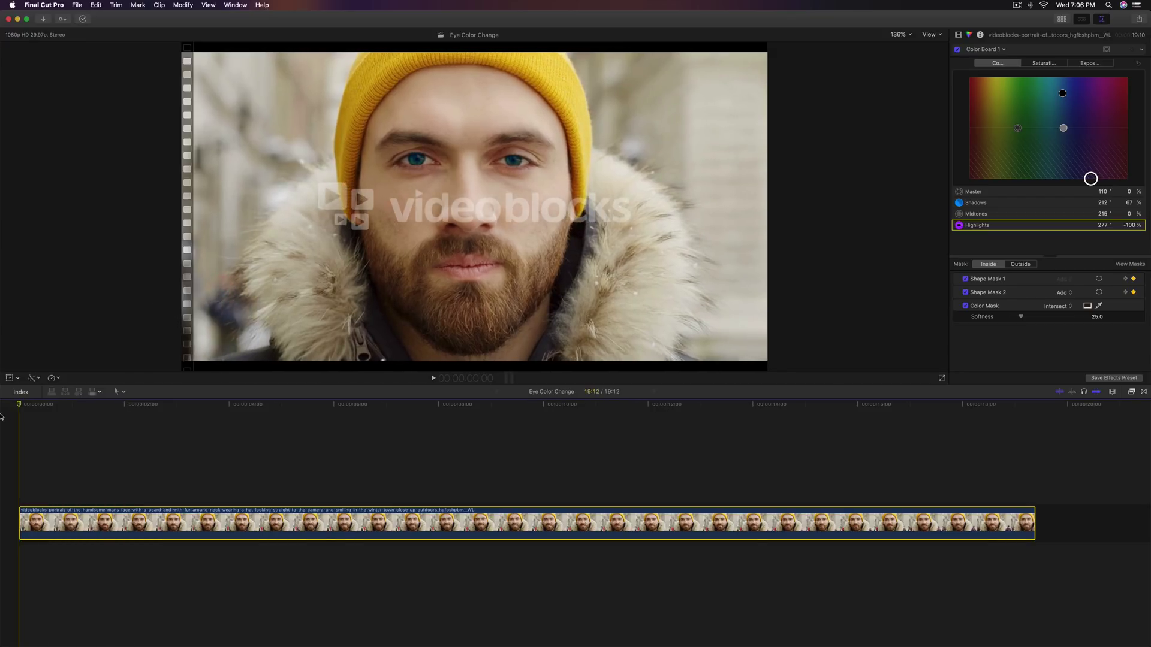
{"action": "left_click", "coordinate": [957, 50]}
{"action": "key", "text": "space"}
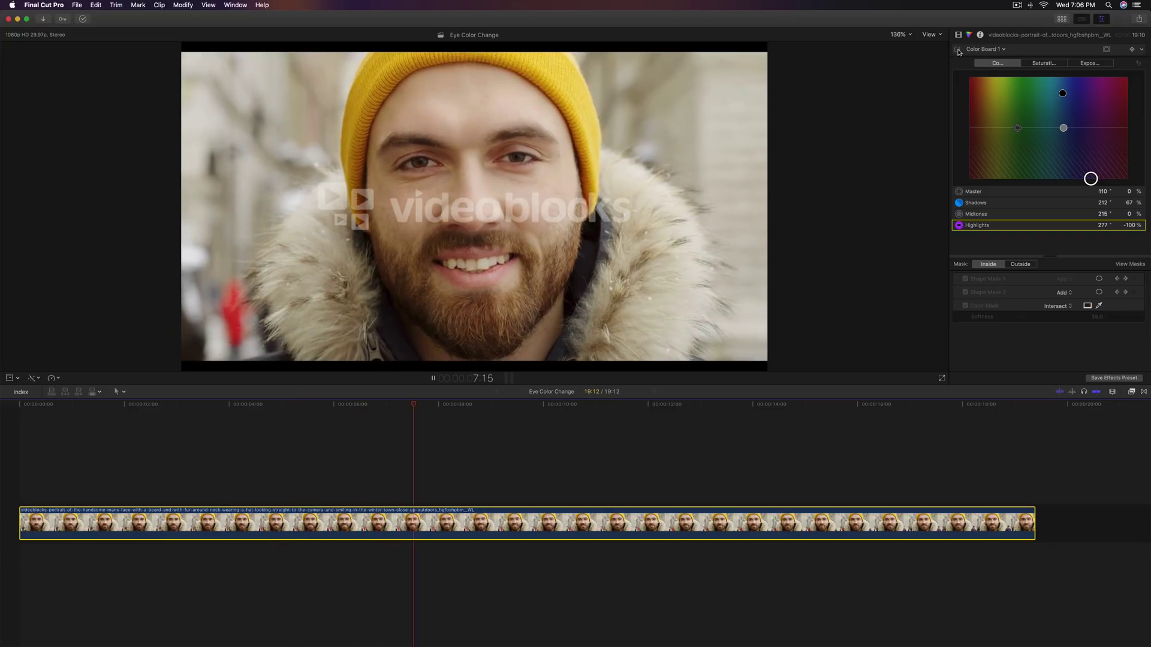
{"action": "left_click", "coordinate": [958, 50]}
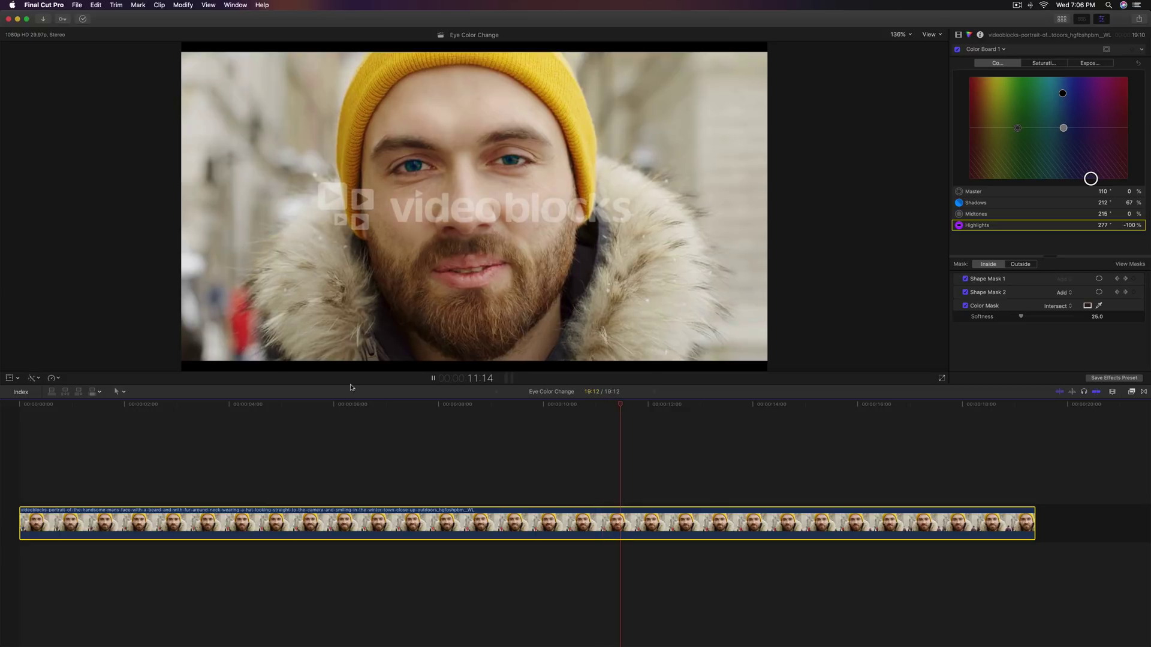
{"action": "key", "text": "space"}
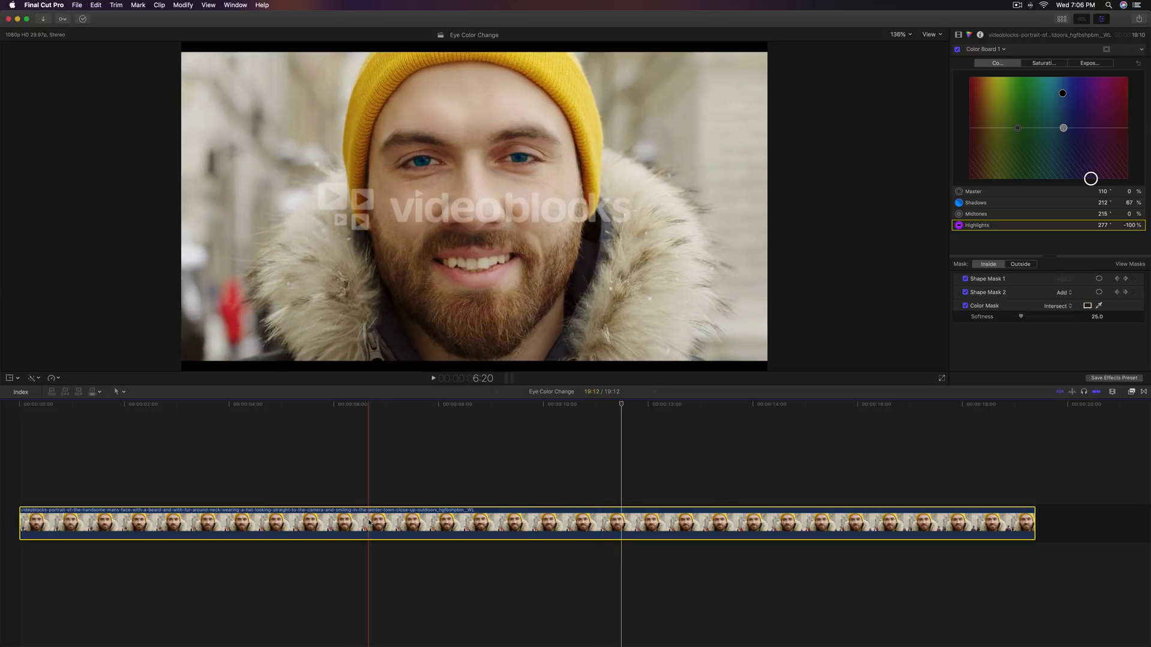
Step: Replace the corrected clip in the timeline with the original, uncorrected portrait clip from the browser
{"action": "key", "text": "Delete"}
{"action": "left_click", "coordinate": [1067, 19]}
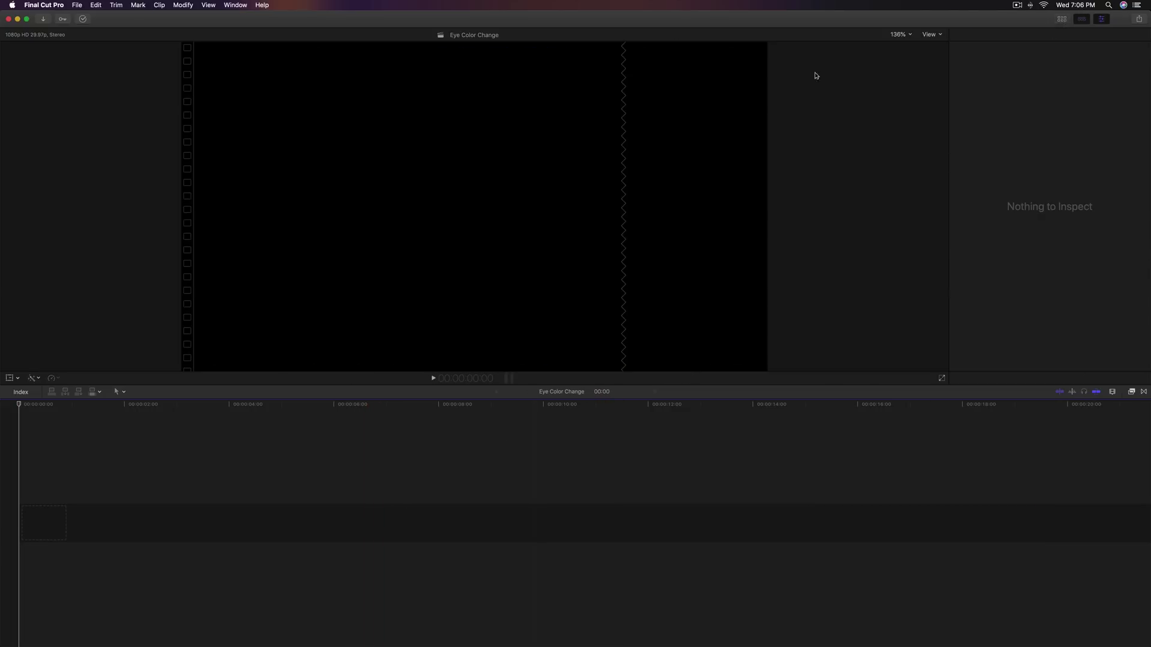
{"action": "left_click", "coordinate": [148, 142]}
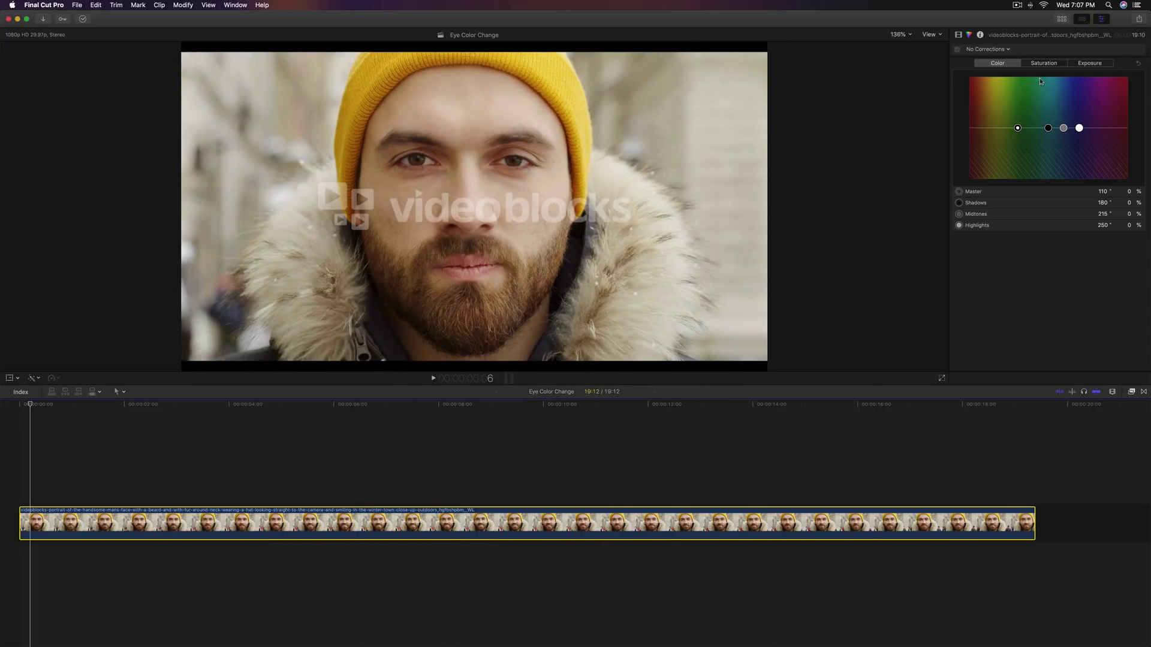
Step: Display the clip's color correction controls and add a Color Board correction
{"action": "left_click", "coordinate": [959, 35]}
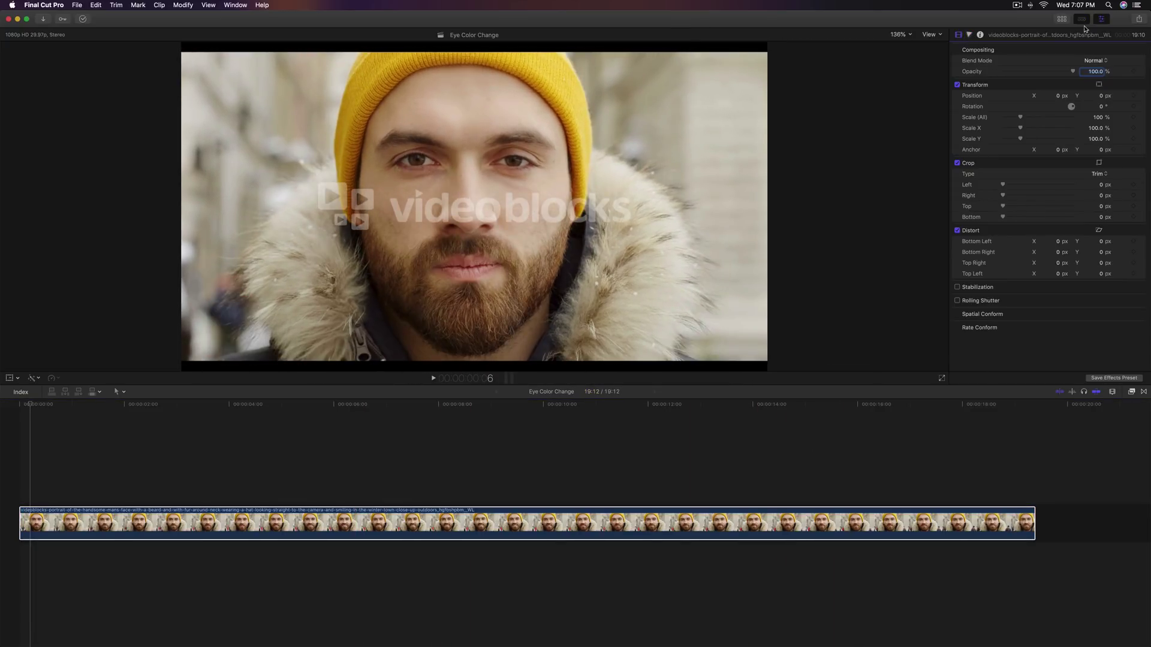
{"action": "left_click", "coordinate": [1101, 18]}
{"action": "left_click", "coordinate": [1101, 18]}
{"action": "left_click", "coordinate": [970, 35]}
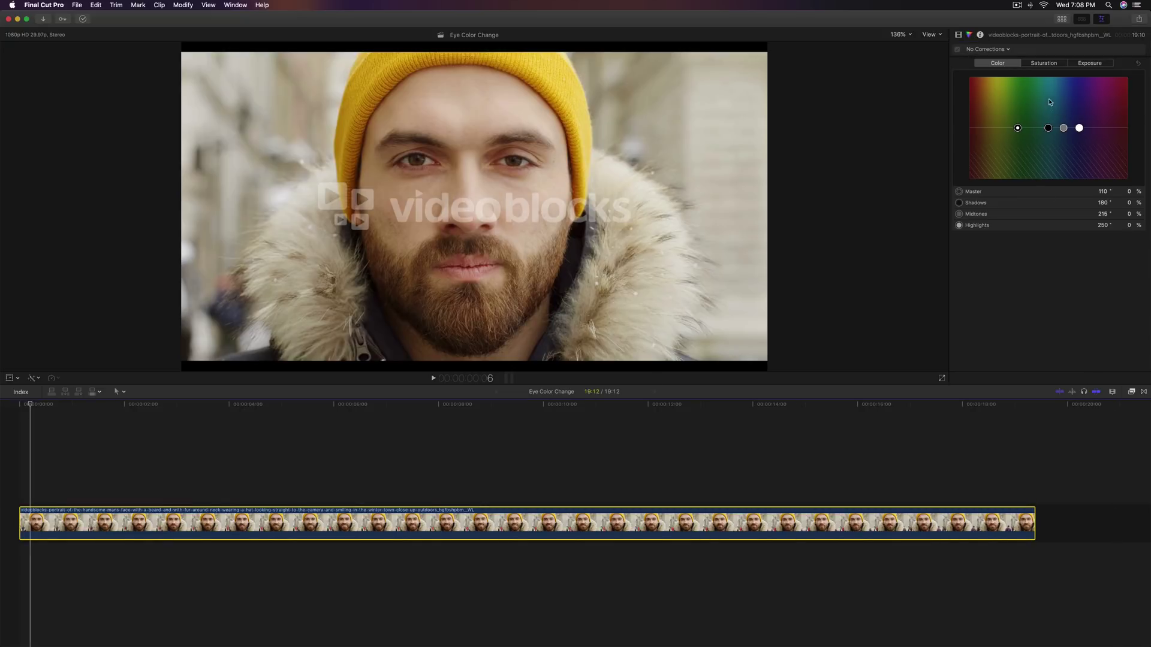
{"action": "left_click", "coordinate": [1008, 51]}
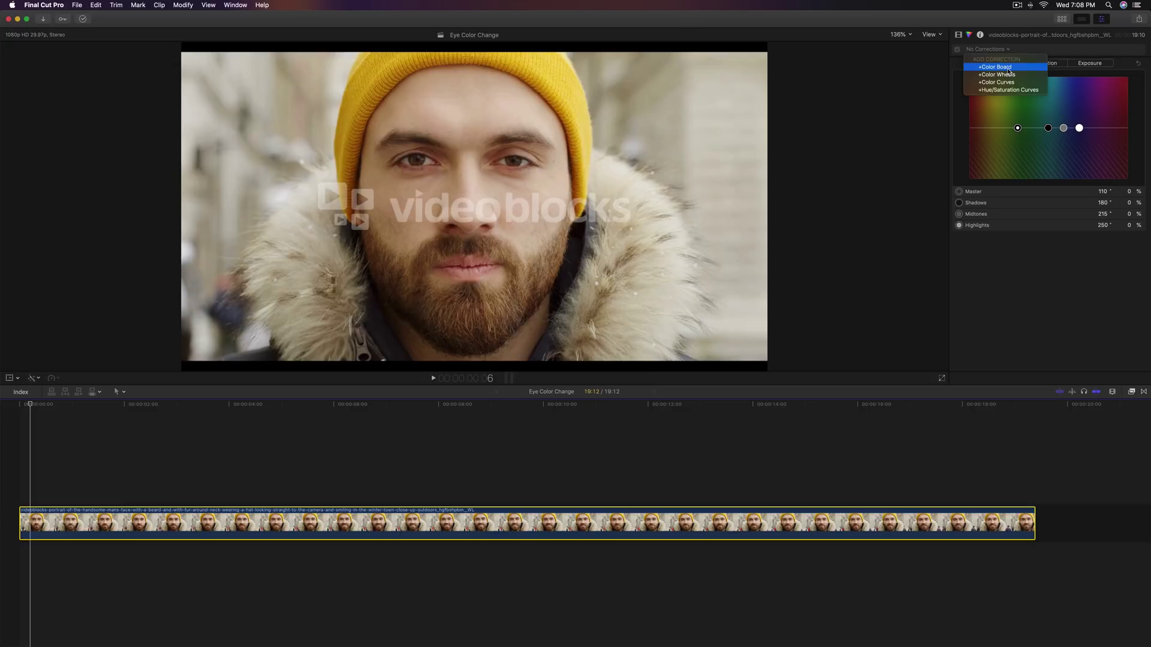
{"action": "left_click", "coordinate": [1010, 69]}
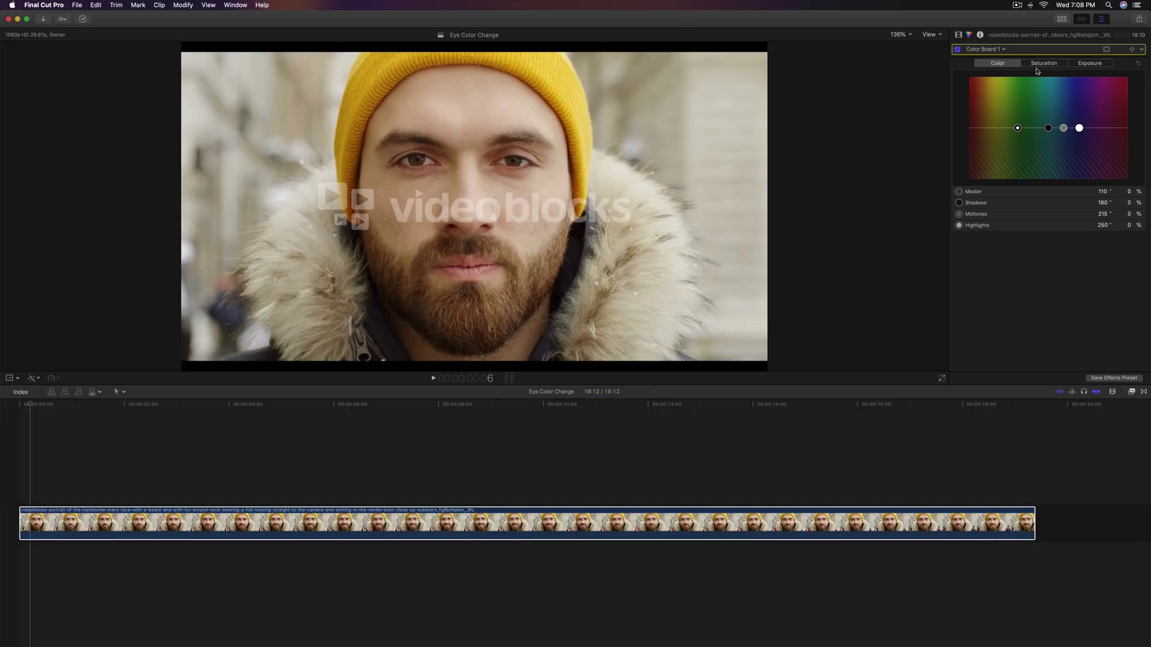
Step: Add a color mask to the Color Board correction and sample the brown of both irises at the clip's first frame
{"action": "left_click", "coordinate": [1142, 50]}
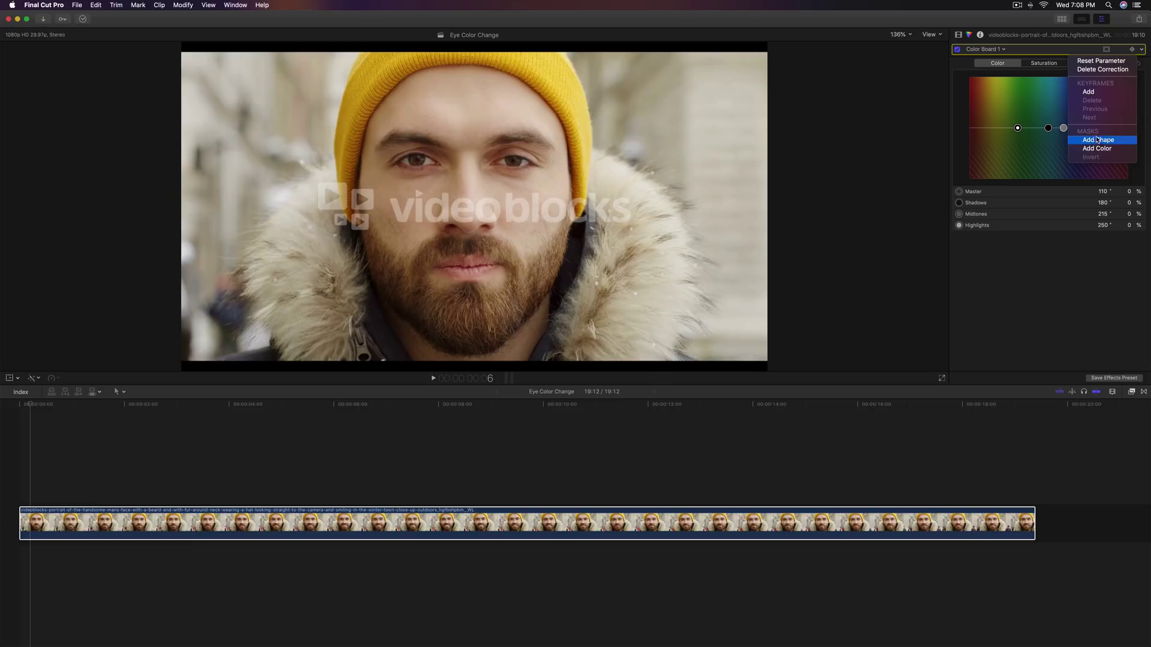
{"action": "left_click", "coordinate": [1096, 150]}
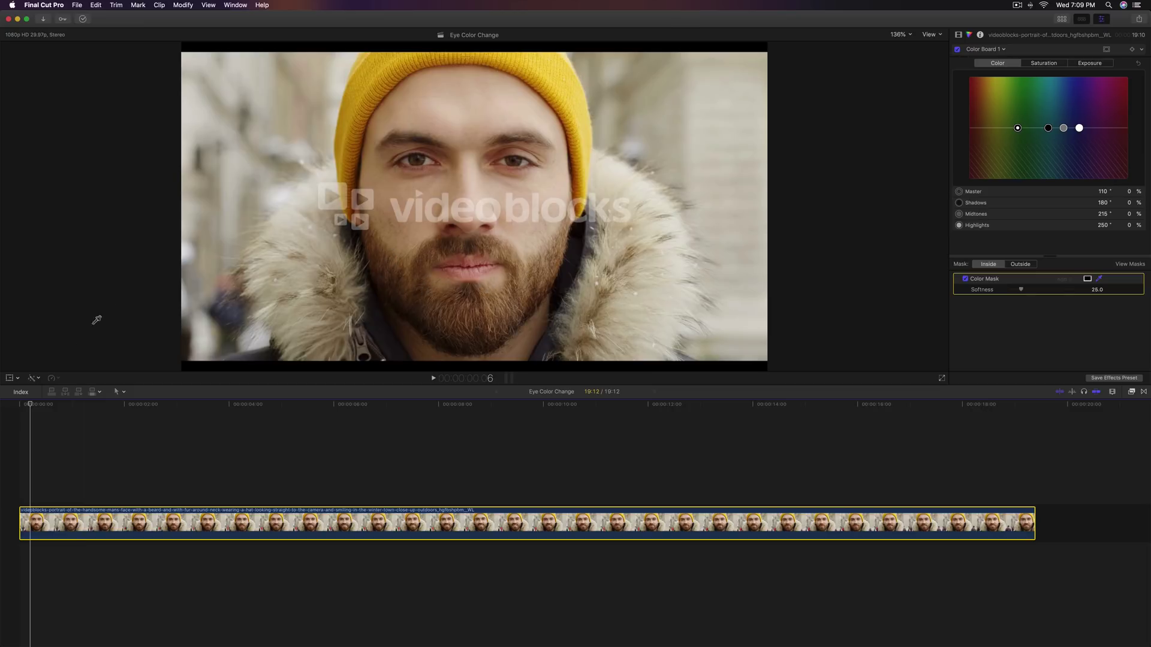
{"action": "key", "text": "Home"}
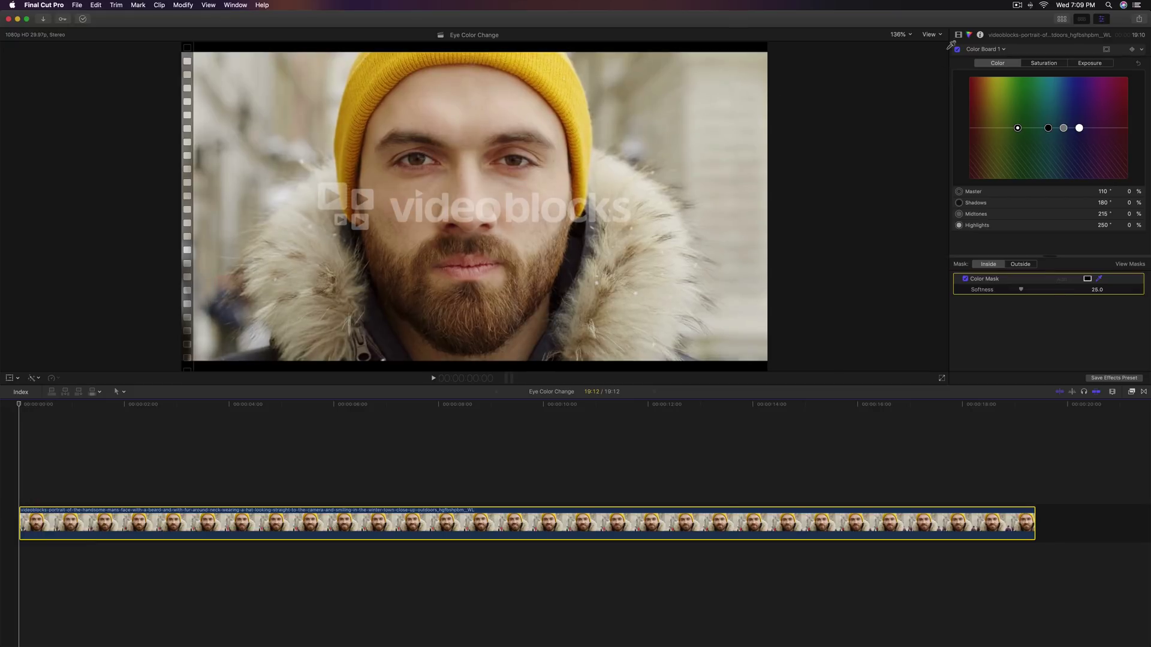
{"action": "left_click", "coordinate": [899, 34]}
{"action": "left_click", "coordinate": [906, 96]}
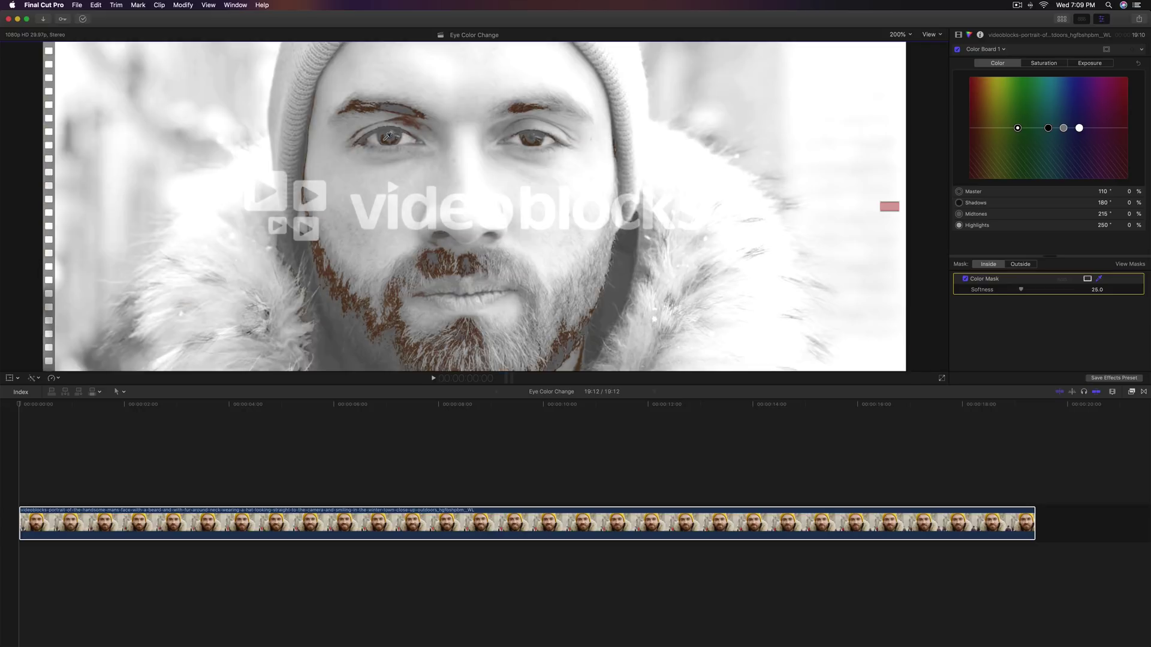
{"action": "left_click_drag", "start_coordinate": [387, 135], "coordinate": [387, 145]}
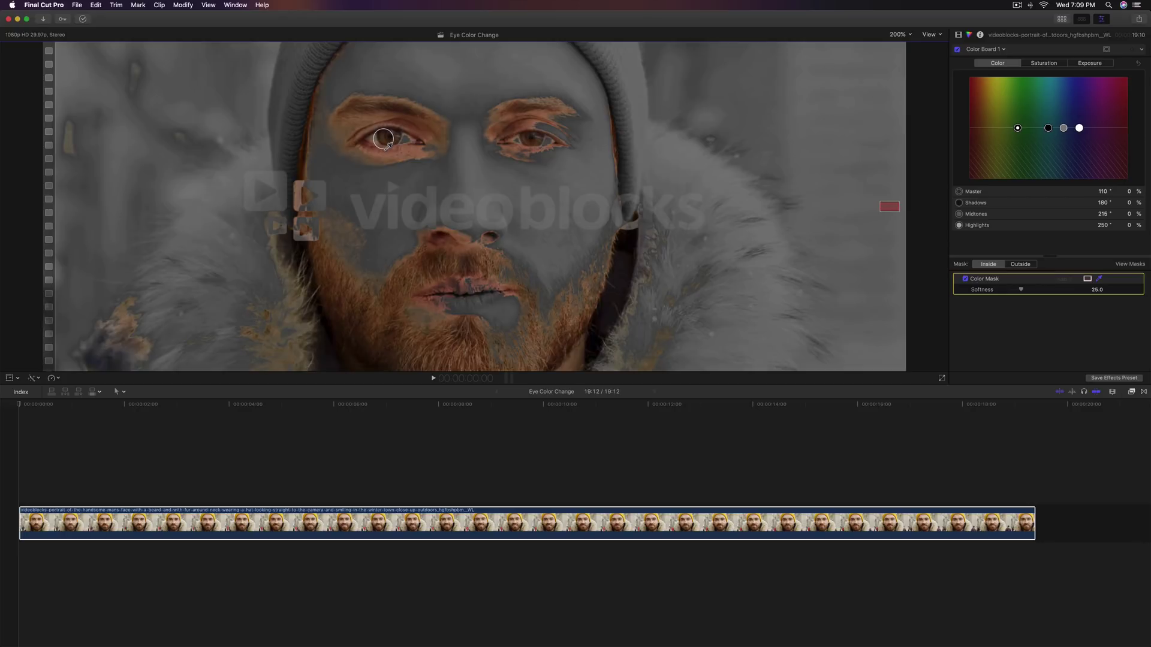
{"action": "left_click_drag", "start_coordinate": [384, 139], "coordinate": [385, 139]}
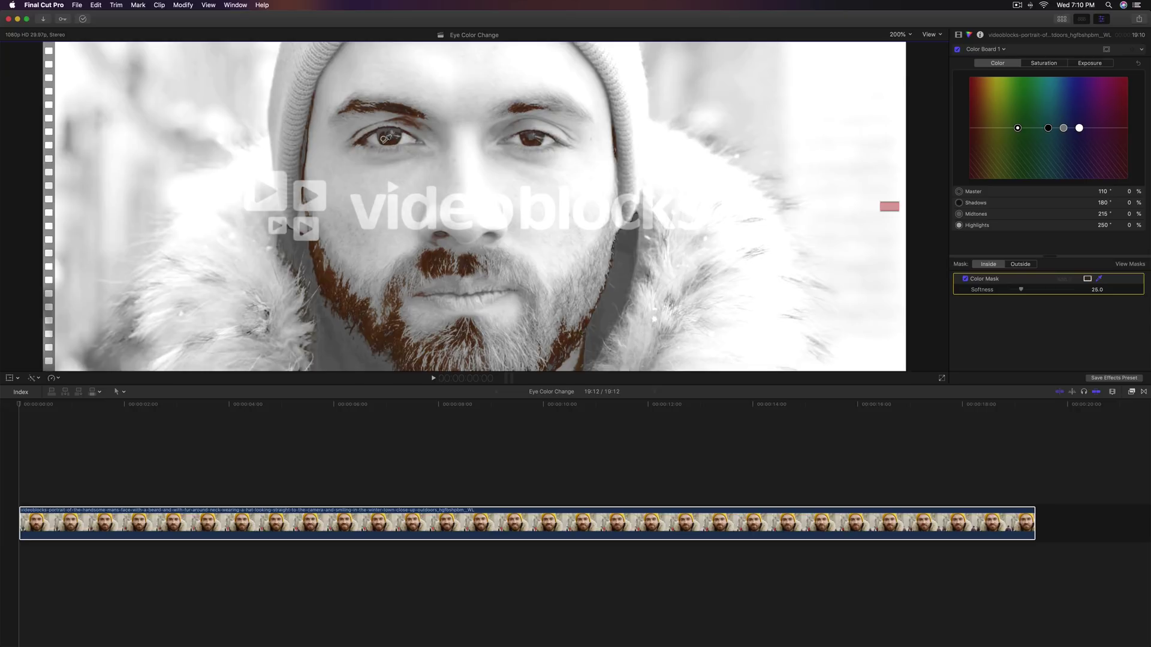
{"action": "left_click_drag", "start_coordinate": [386, 138], "coordinate": [384, 139]}
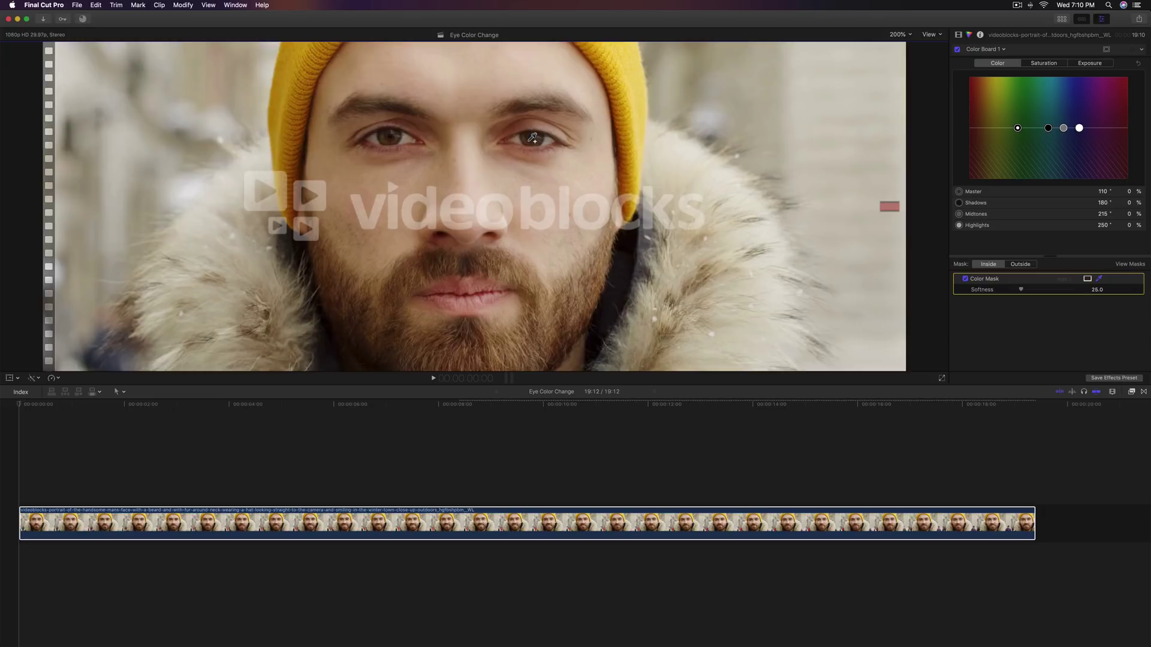
{"action": "left_click_drag", "start_coordinate": [535, 138], "coordinate": [535, 136]}
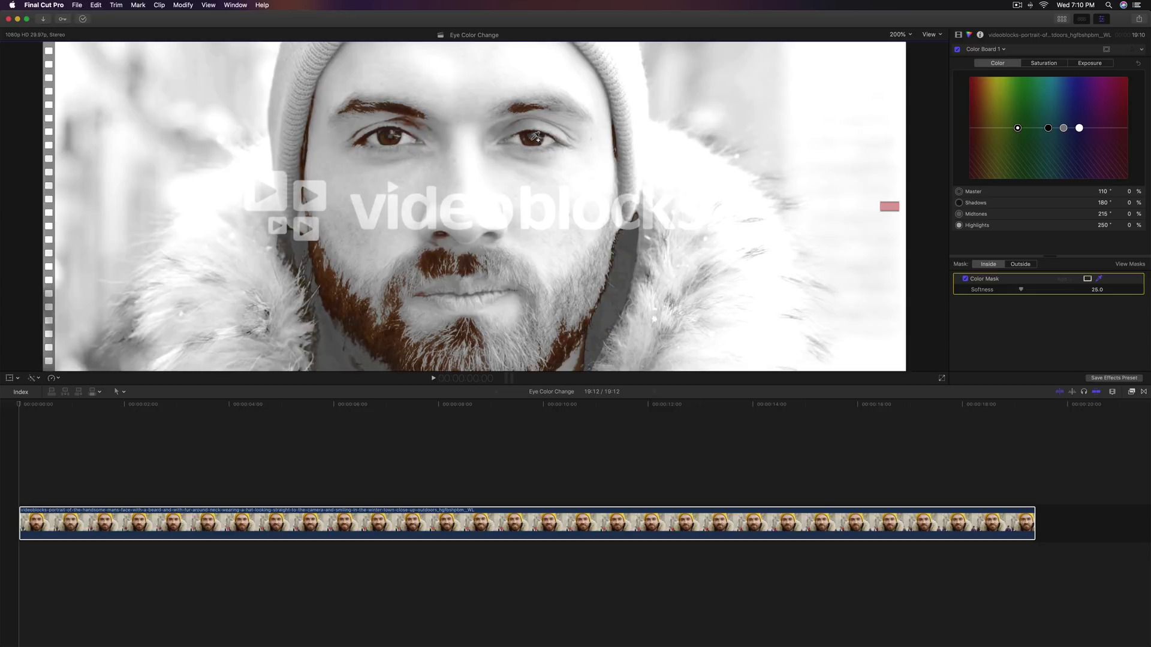
{"action": "left_click_drag", "start_coordinate": [535, 137], "coordinate": [535, 136]}
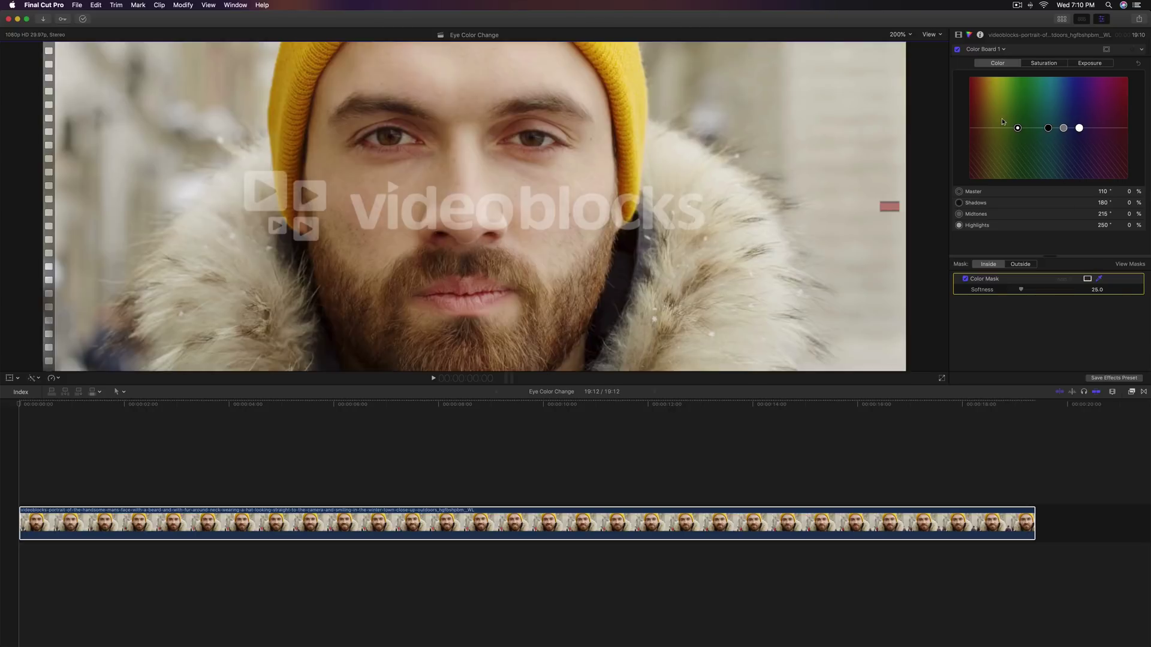
Step: Test the color mask by tinting Master green at 102° and 47%, and reset the Master color
{"action": "left_click_drag", "start_coordinate": [1017, 127], "coordinate": [1014, 104]}
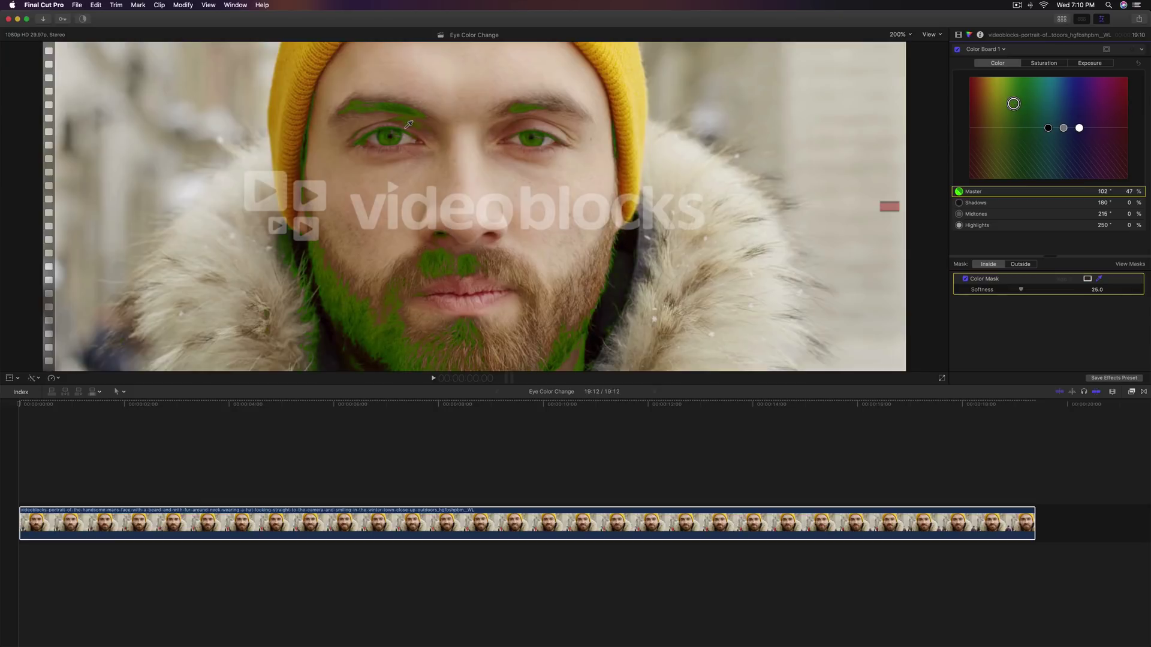
{"action": "key", "text": "Delete"}
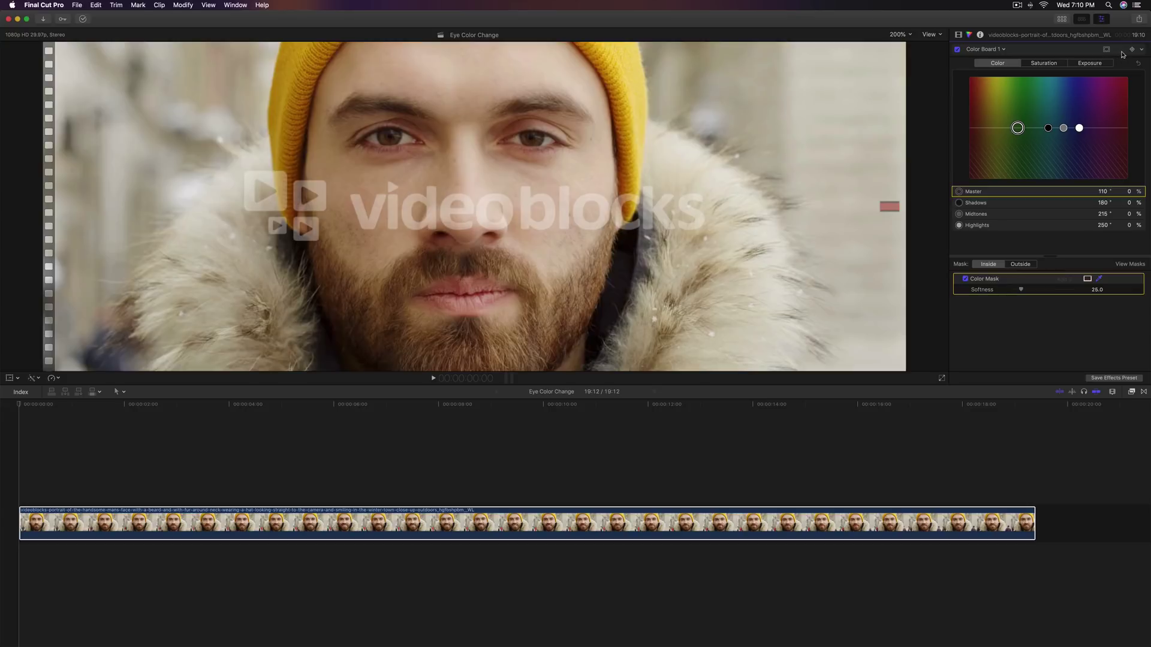
Step: Add a shape mask to the Color Board correction and place it over the lower part of the man's face
{"action": "left_click", "coordinate": [1141, 49]}
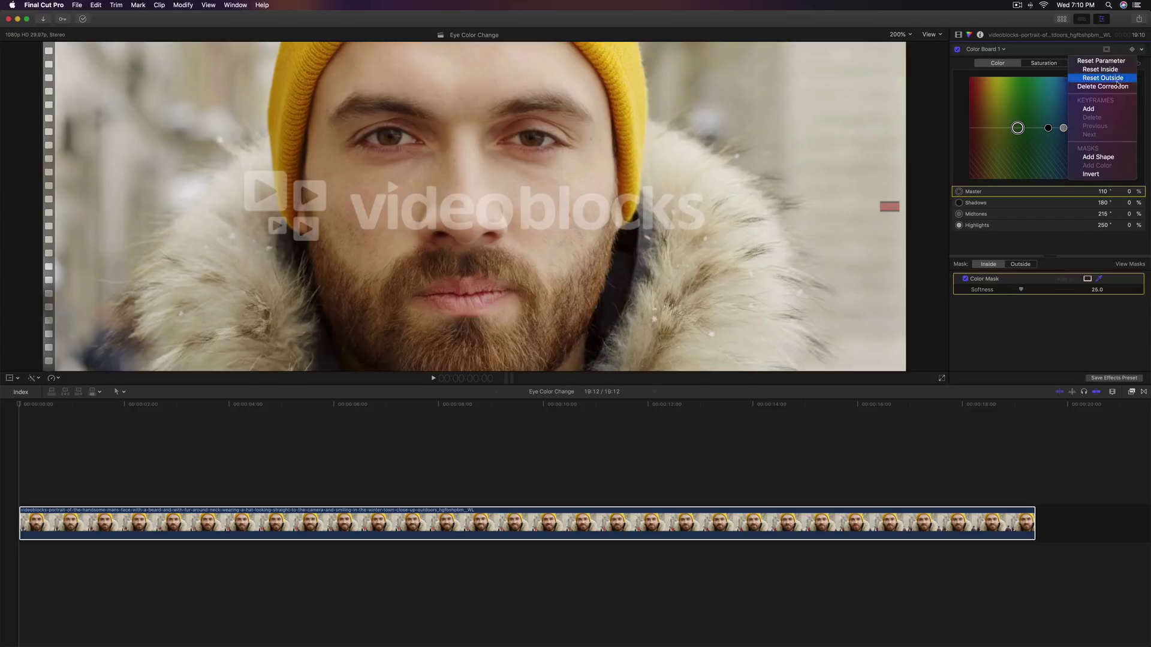
{"action": "left_click", "coordinate": [1090, 158]}
{"action": "left_click", "coordinate": [899, 34]}
{"action": "left_click", "coordinate": [904, 44]}
{"action": "left_click_drag", "start_coordinate": [477, 206], "coordinate": [418, 294]}
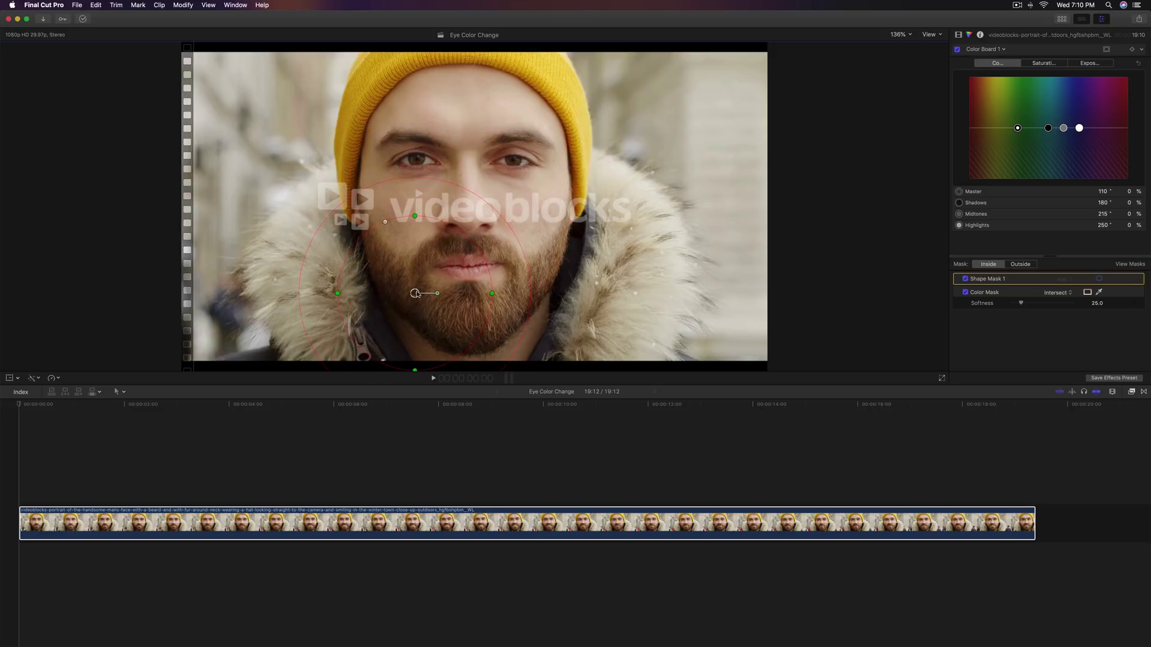
Step: Test the combined masks by tinting Master green at 134° and 63% with the shape over the beard, and undo both changes
{"action": "left_click_drag", "start_coordinate": [1017, 129], "coordinate": [1028, 96]}
{"action": "left_click_drag", "start_coordinate": [398, 295], "coordinate": [477, 307]}
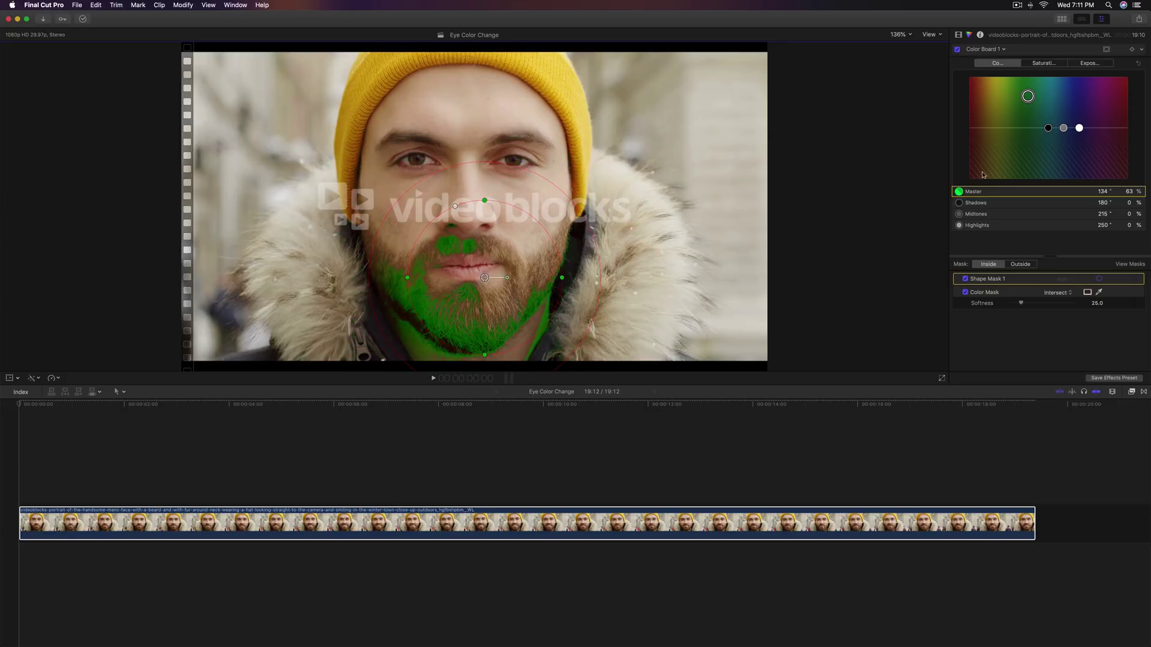
{"action": "key", "text": "super+z"}
{"action": "key", "text": "super+z"}
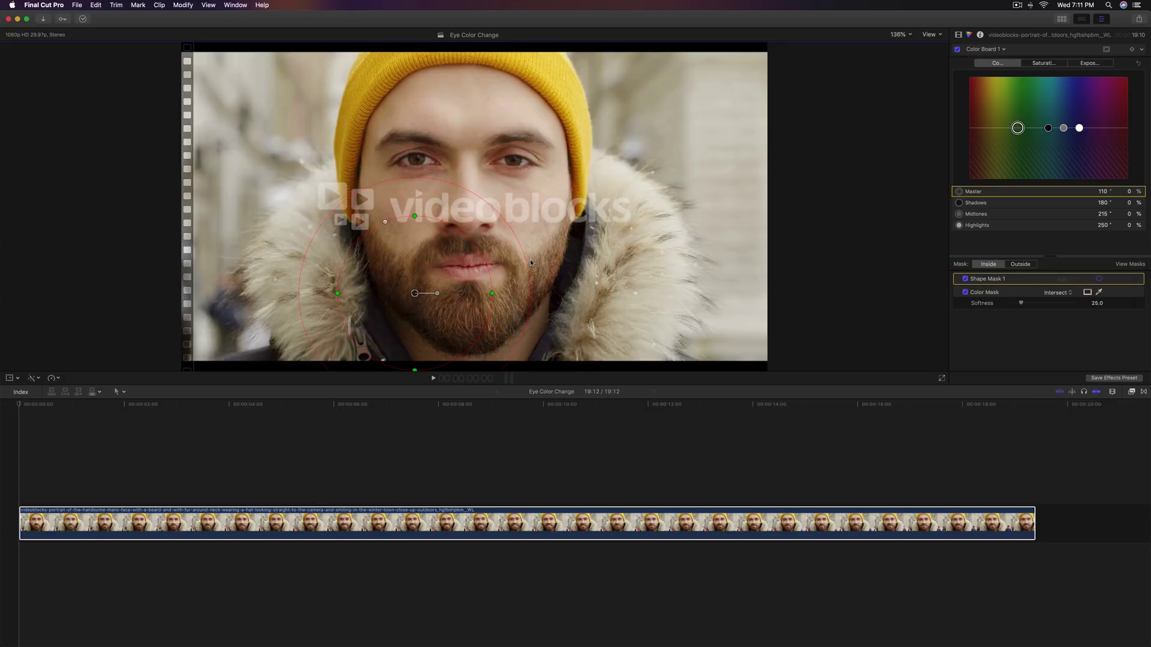
Step: Move the shape mask onto the eye on the image's left and adjust its width, height, roundness and feathering into a wide ellipse
{"action": "left_click_drag", "start_coordinate": [418, 295], "coordinate": [420, 161]}
{"action": "left_click", "coordinate": [906, 34]}
{"action": "left_click", "coordinate": [442, 232]}
{"action": "left_click_drag", "start_coordinate": [416, 237], "coordinate": [416, 240]}
{"action": "left_click_drag", "start_coordinate": [495, 161], "coordinate": [484, 160]}
{"action": "left_click_drag", "start_coordinate": [384, 87], "coordinate": [417, 137]}
{"action": "left_click_drag", "start_coordinate": [415, 243], "coordinate": [417, 226]}
{"action": "left_click_drag", "start_coordinate": [416, 160], "coordinate": [417, 161]}
{"action": "left_click_drag", "start_coordinate": [489, 162], "coordinate": [516, 160]}
{"action": "mouse_move", "coordinate": [416, 225]}
{"action": "left_mouse_down"}
{"action": "mouse_move", "coordinate": [416, 239]}
{"action": "mouse_move", "coordinate": [416, 224]}
{"action": "left_mouse_up"}
{"action": "left_click_drag", "start_coordinate": [516, 160], "coordinate": [487, 159]}
{"action": "left_click_drag", "start_coordinate": [416, 224], "coordinate": [474, 219]}
{"action": "left_click_drag", "start_coordinate": [480, 214], "coordinate": [494, 172]}
{"action": "left_click_drag", "start_coordinate": [507, 201], "coordinate": [495, 176]}
Step: Shrink the shape mask, tighten its feathered edge and center it on the iris of the eye on the image's left
{"action": "left_click", "coordinate": [903, 35]}
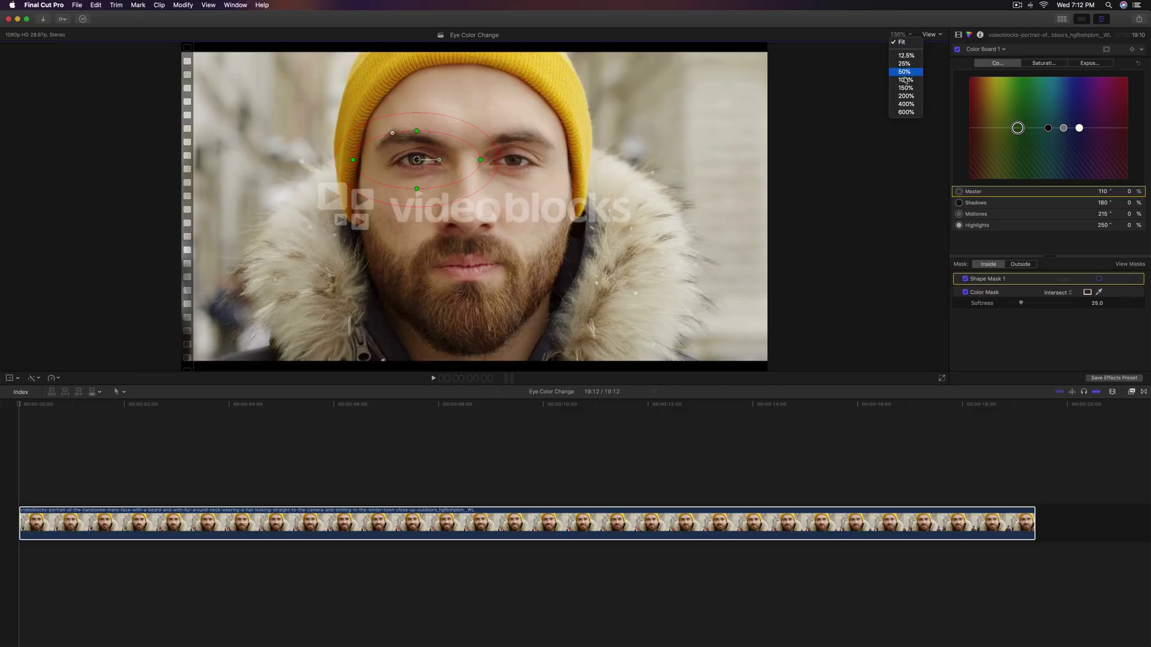
{"action": "key", "text": "Return"}
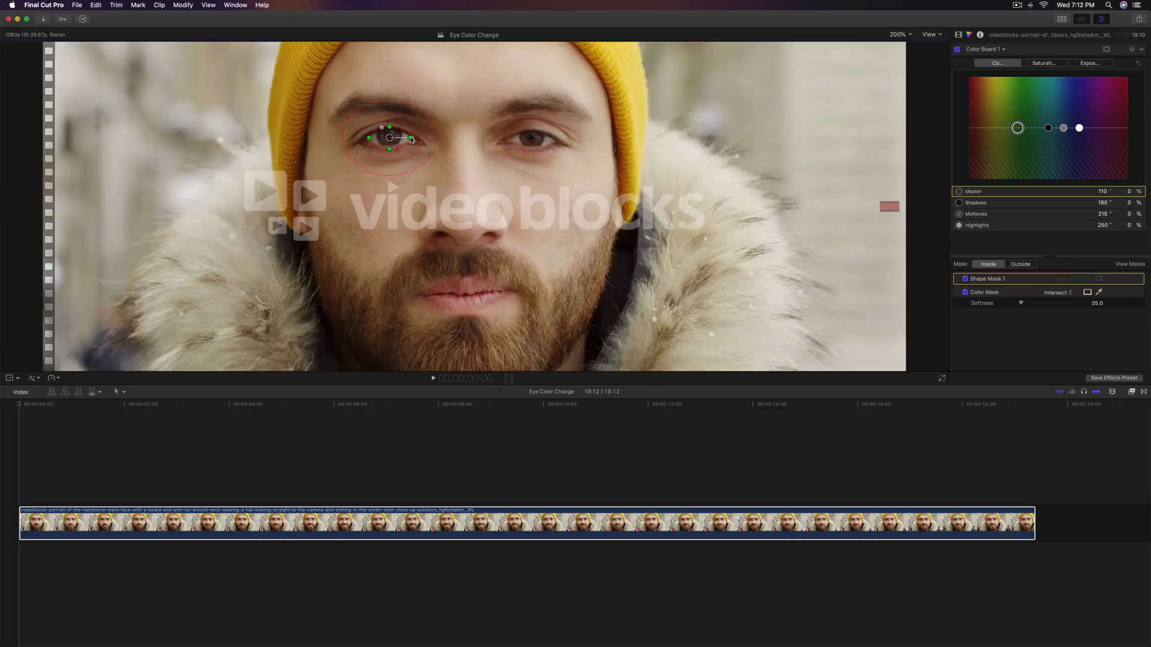
{"action": "mouse_move", "coordinate": [390, 140]}
{"action": "left_mouse_down"}
{"action": "mouse_move", "coordinate": [415, 164]}
{"action": "mouse_move", "coordinate": [403, 152]}
{"action": "left_mouse_up"}
{"action": "left_click", "coordinate": [906, 36]}
{"action": "left_click", "coordinate": [906, 103]}
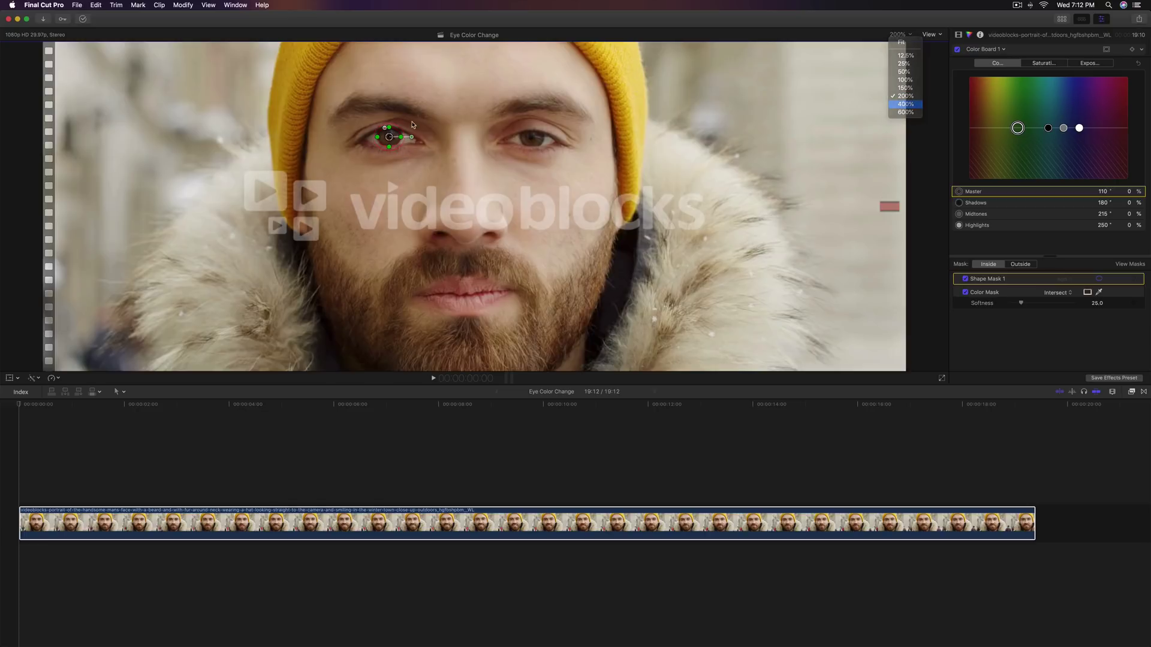
{"action": "left_click_drag", "start_coordinate": [932, 208], "coordinate": [931, 205]}
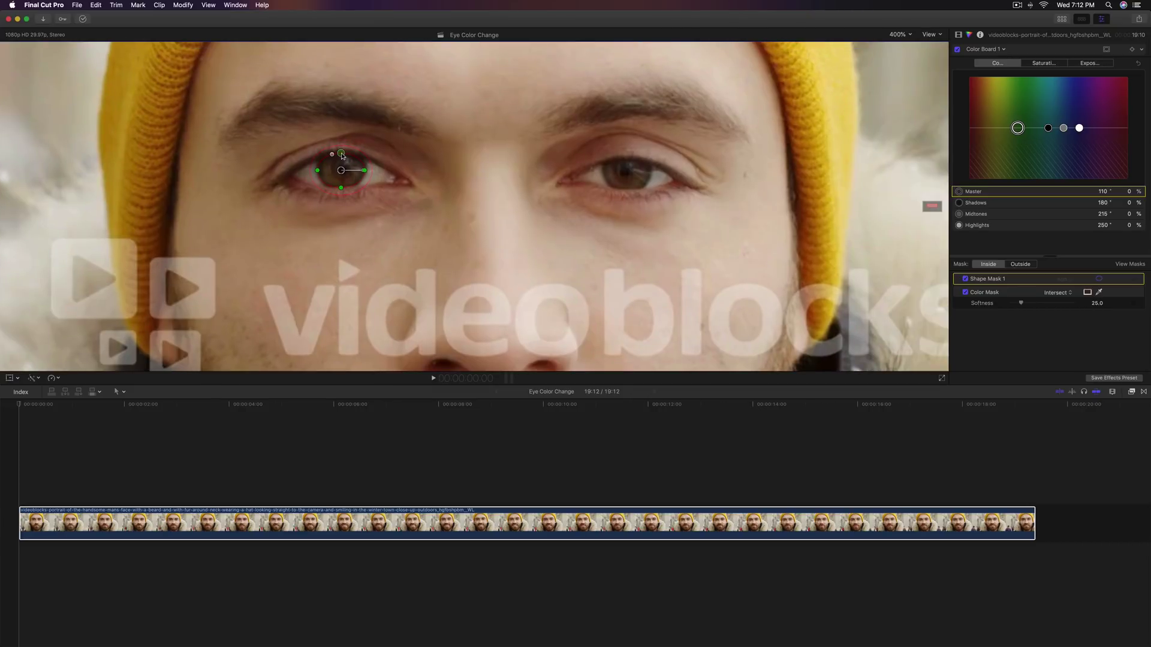
{"action": "left_click_drag", "start_coordinate": [341, 172], "coordinate": [342, 173]}
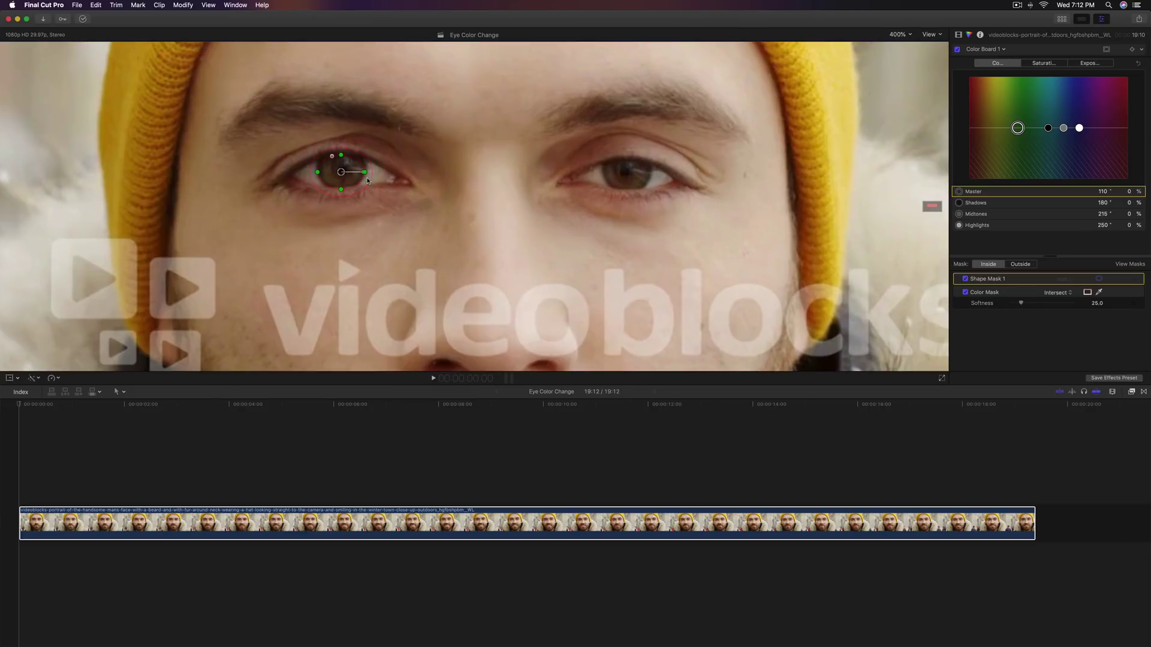
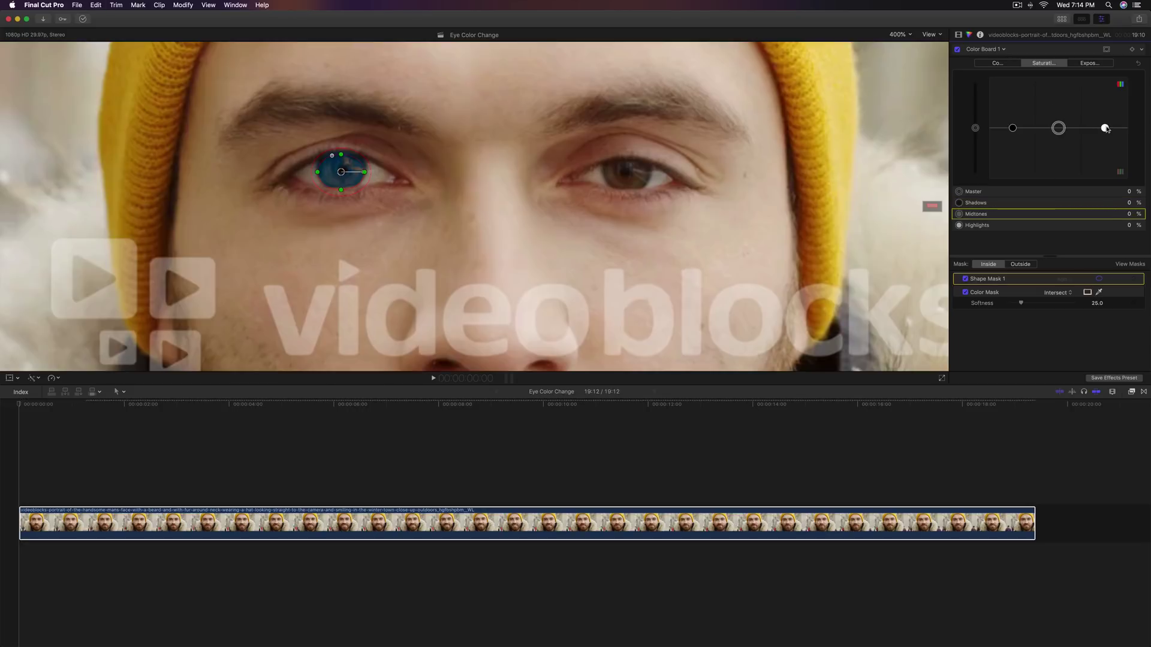
Step: Set the masked iris's saturation to about 72% for highlights and -1% for midtones, and raise its highlights exposure to 59%
{"action": "left_click_drag", "start_coordinate": [1106, 129], "coordinate": [1112, 94]}
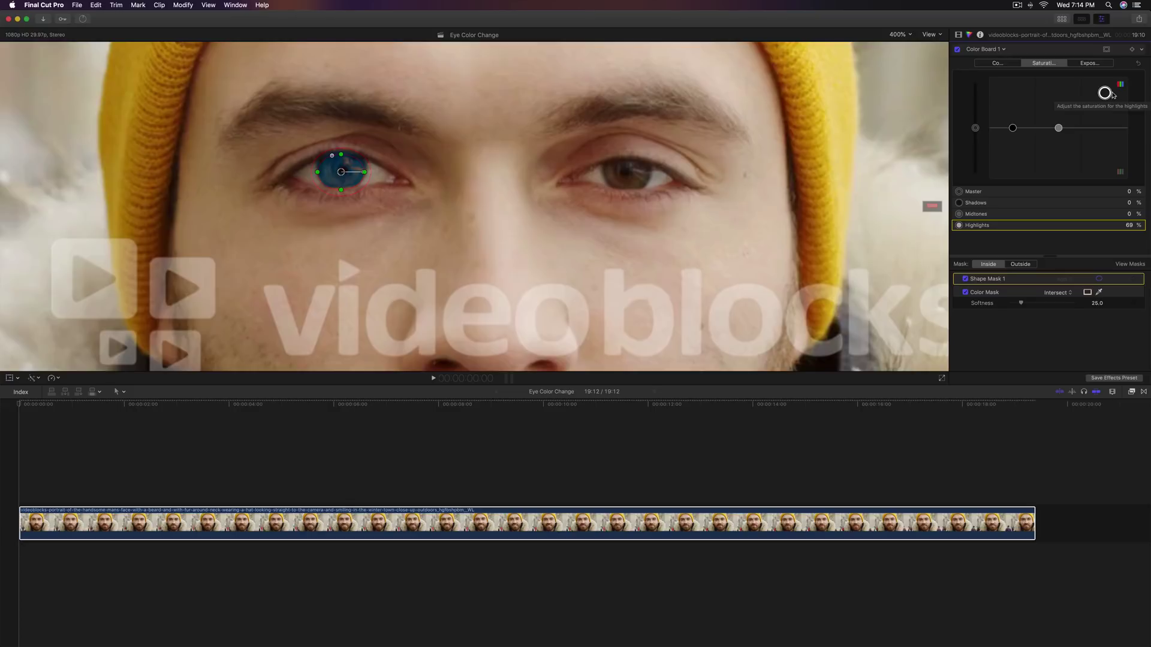
{"action": "mouse_move", "coordinate": [1105, 93]}
{"action": "left_mouse_down"}
{"action": "mouse_move", "coordinate": [1104, 83]}
{"action": "mouse_move", "coordinate": [1104, 178]}
{"action": "mouse_move", "coordinate": [1097, 107]}
{"action": "left_mouse_up"}
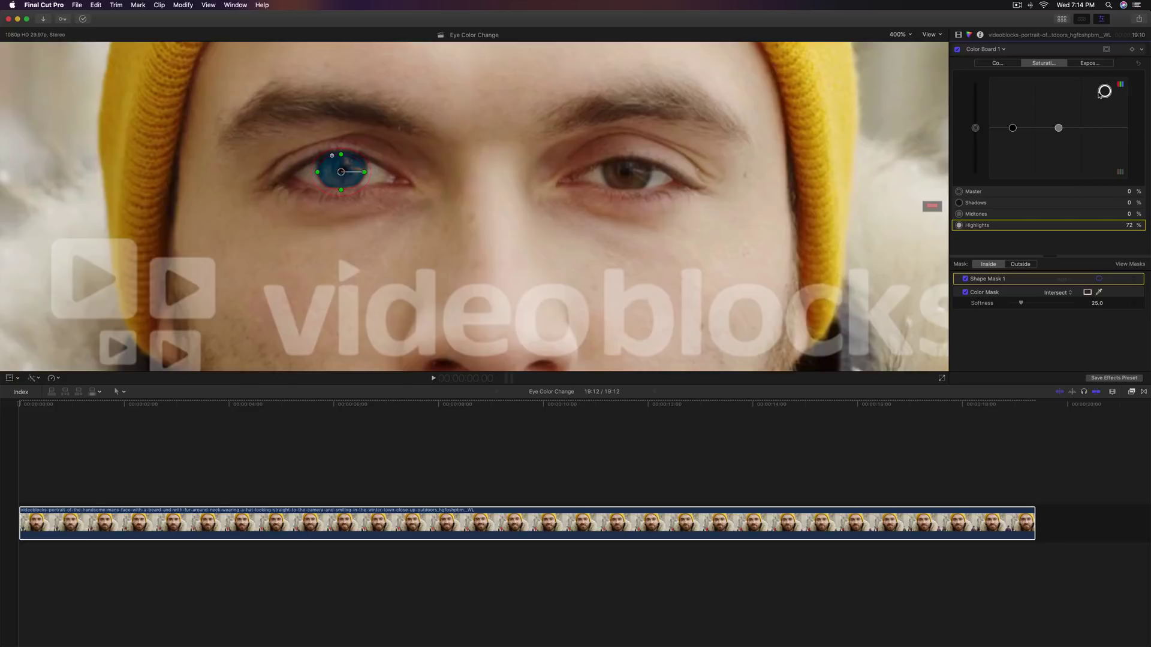
{"action": "left_click_drag", "start_coordinate": [1059, 128], "coordinate": [1066, 131]}
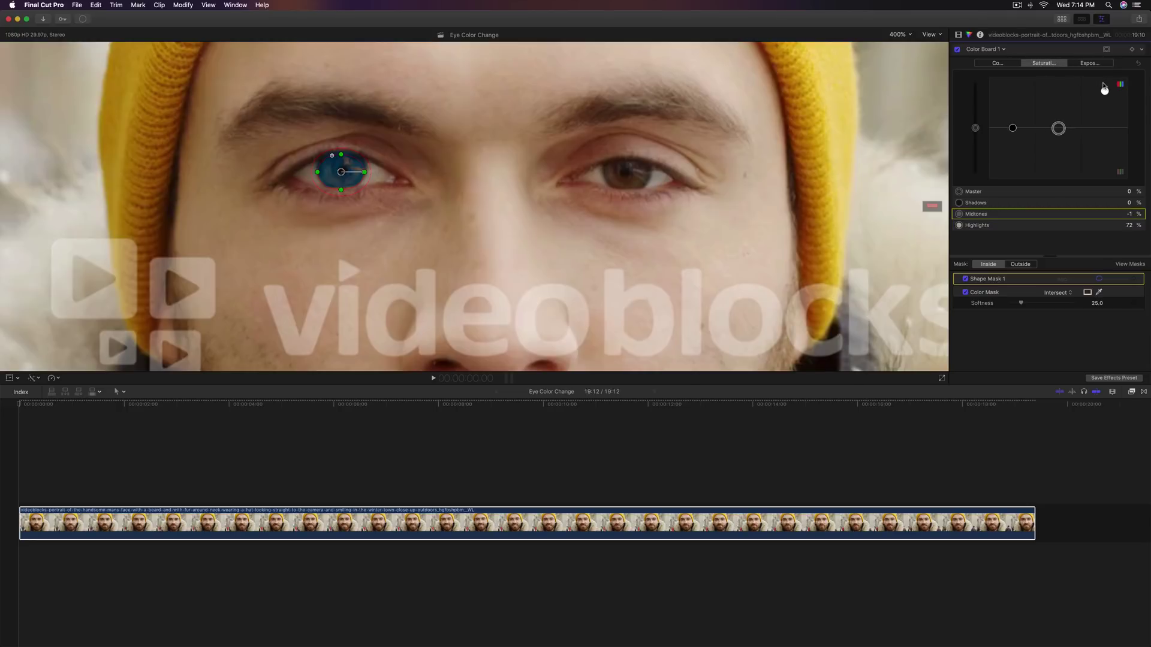
{"action": "mouse_move", "coordinate": [1106, 92]}
{"action": "left_mouse_down"}
{"action": "mouse_move", "coordinate": [1106, 118]}
{"action": "mouse_move", "coordinate": [1106, 82]}
{"action": "mouse_move", "coordinate": [1104, 98]}
{"action": "left_mouse_up"}
{"action": "left_click", "coordinate": [1089, 62]}
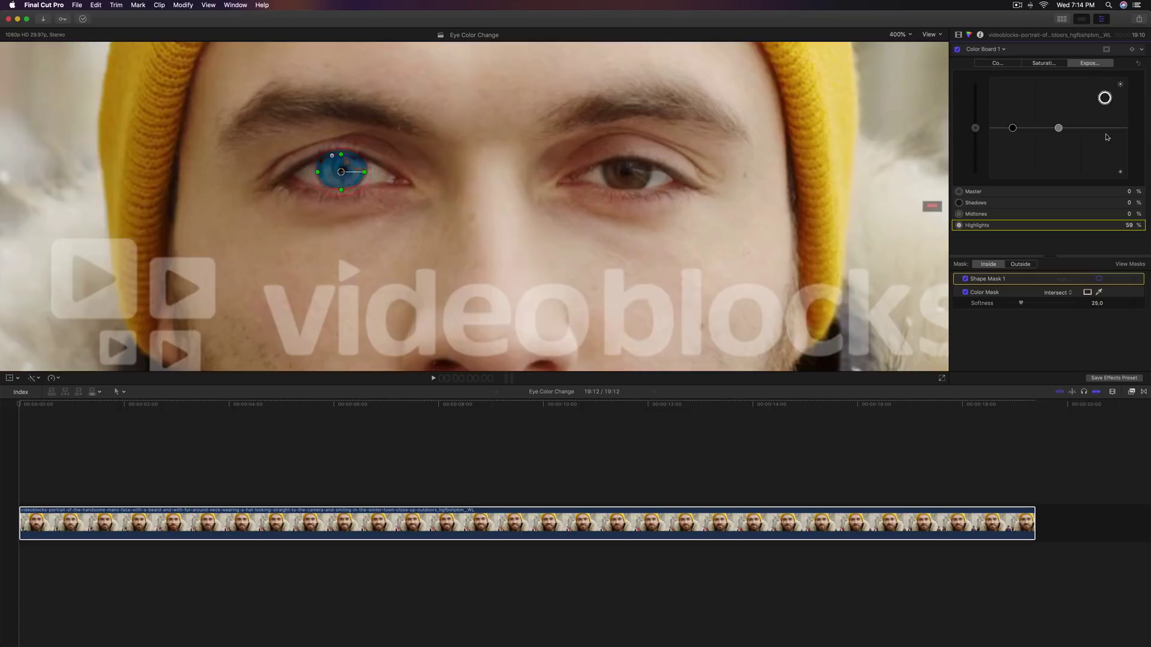
Step: Set the masked iris's exposure to -16% for midtones and 22% for highlights, and show the clip's effect settings
{"action": "left_click_drag", "start_coordinate": [1107, 137], "coordinate": [1014, 131]}
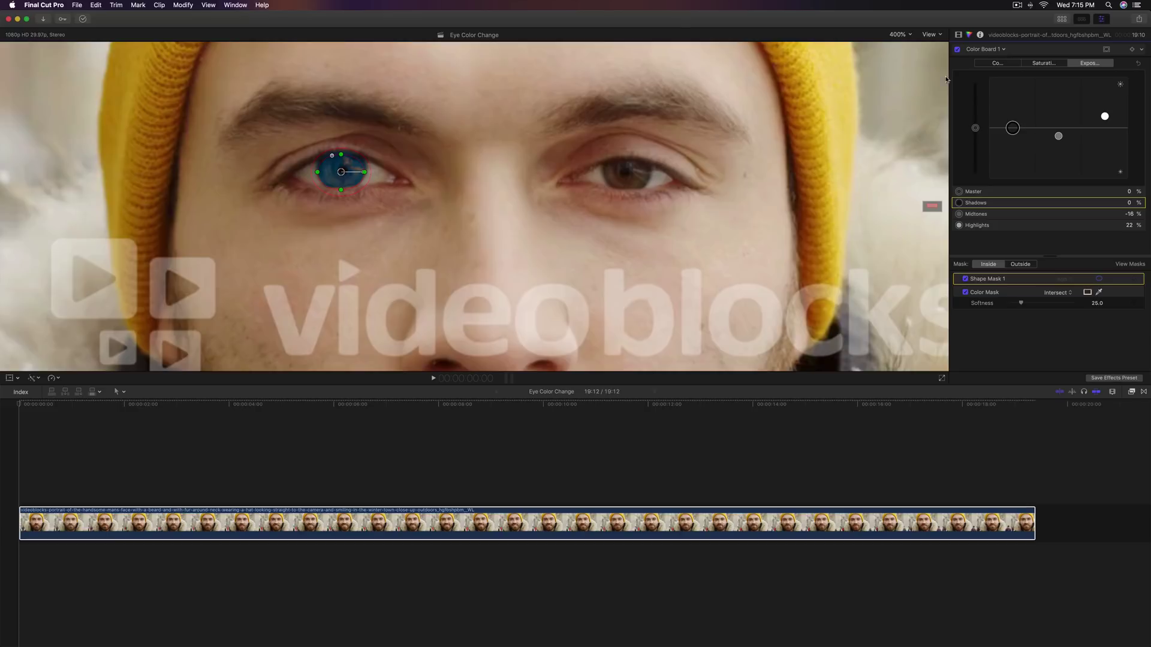
{"action": "left_click", "coordinate": [995, 63]}
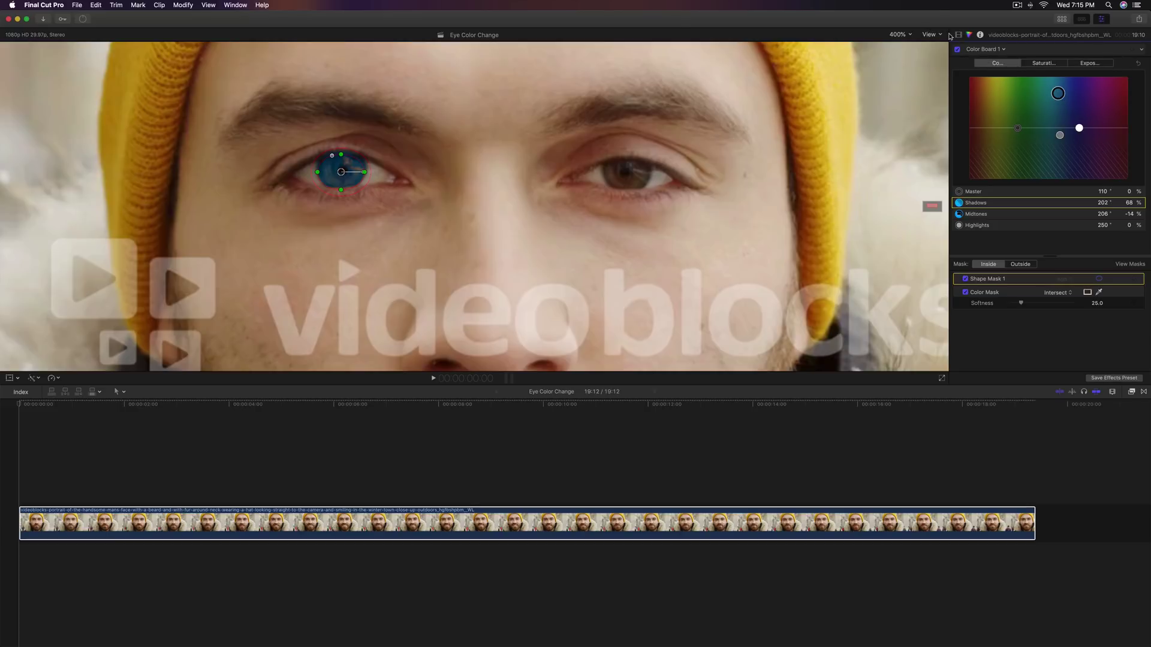
{"action": "left_click", "coordinate": [958, 35]}
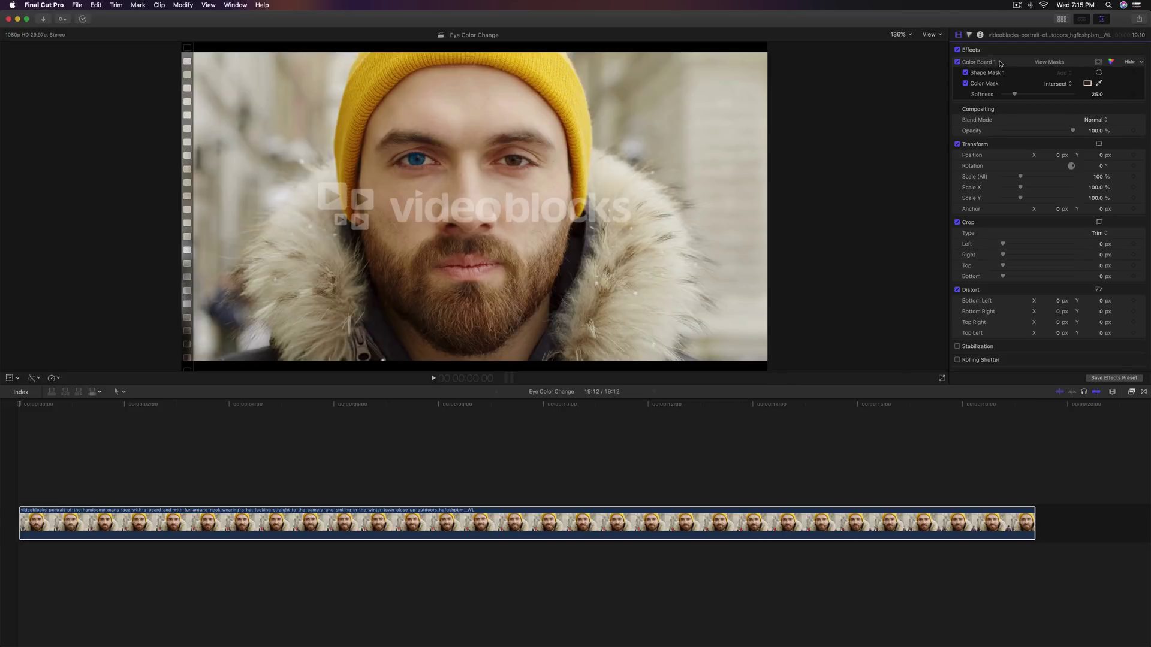
Step: Examine at 200% how closely Shape Mask 1 stays on the eye as the head moves through the clip
{"action": "left_click", "coordinate": [899, 34]}
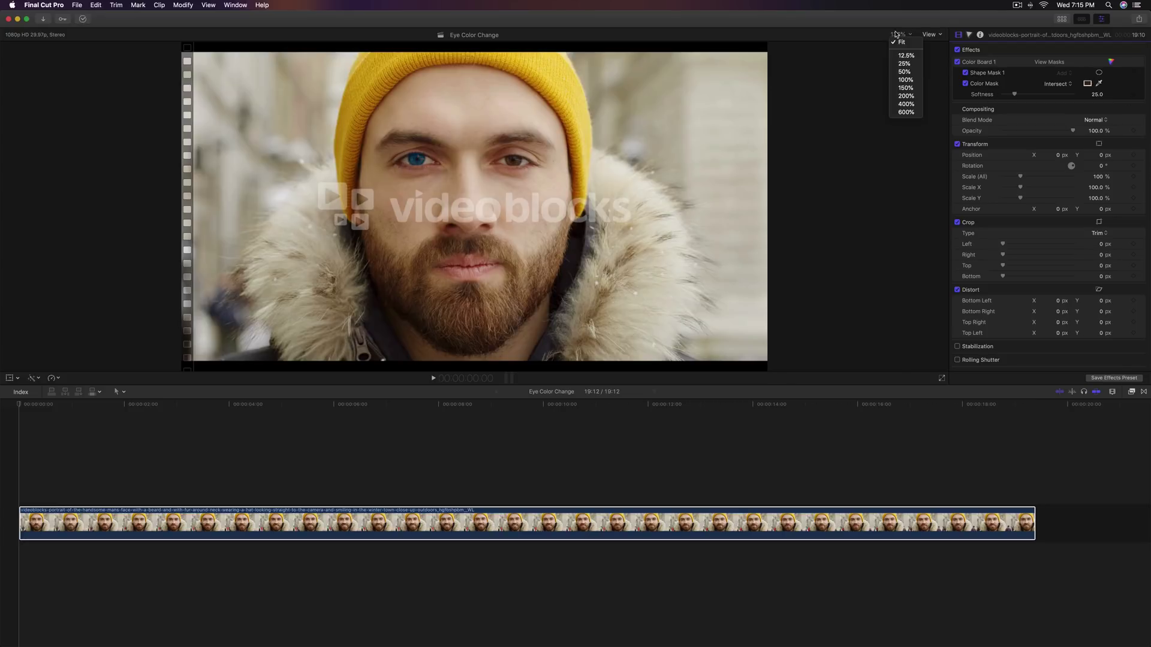
{"action": "left_click", "coordinate": [905, 96]}
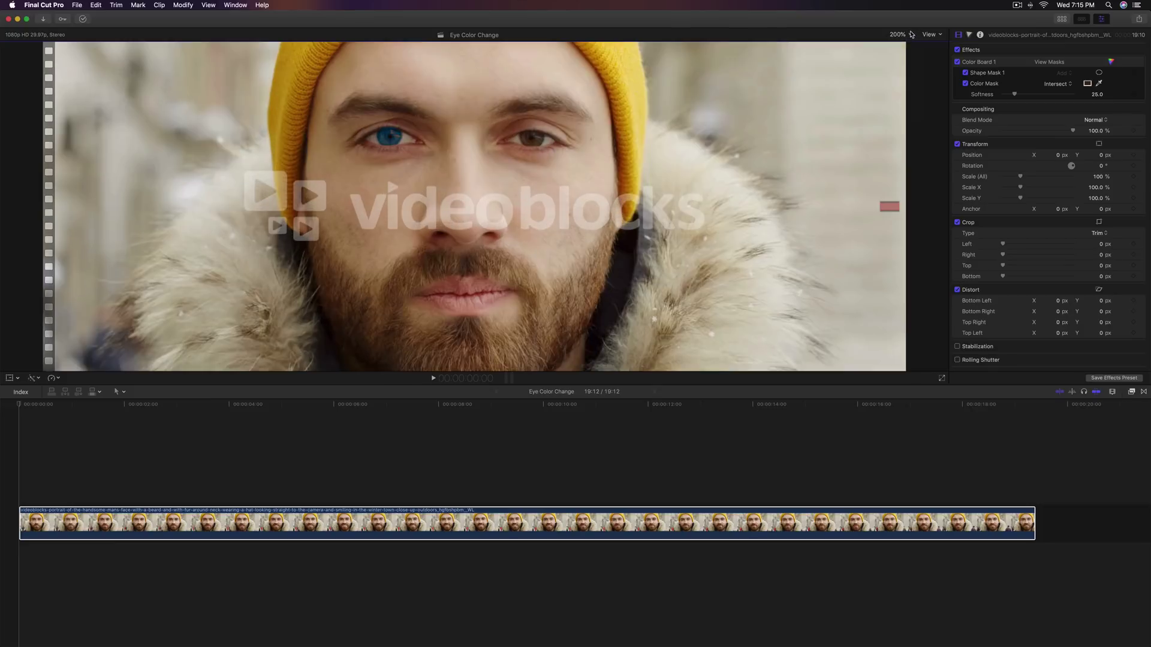
{"action": "left_click", "coordinate": [1003, 73]}
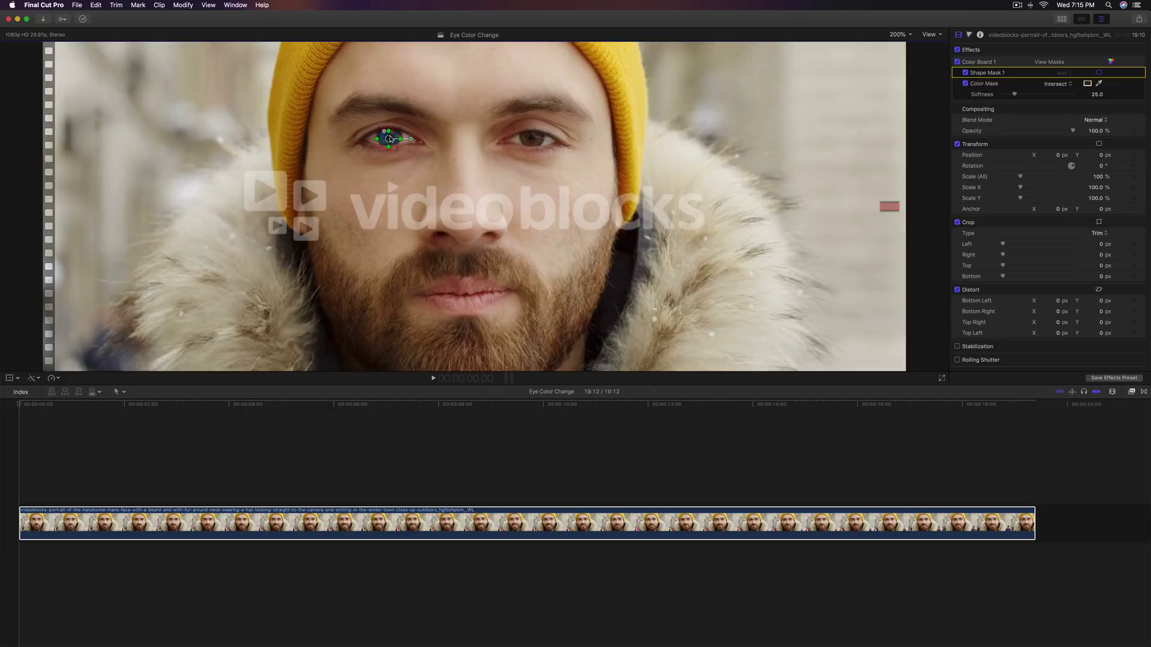
{"action": "left_click", "coordinate": [977, 123]}
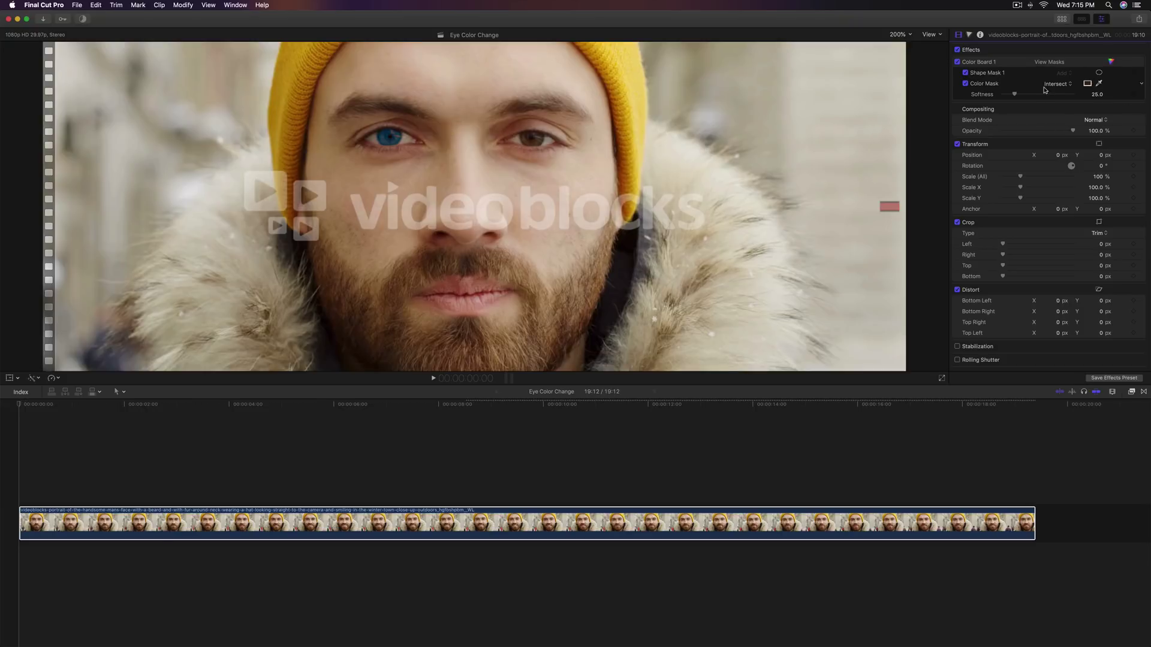
{"action": "left_click", "coordinate": [1017, 64]}
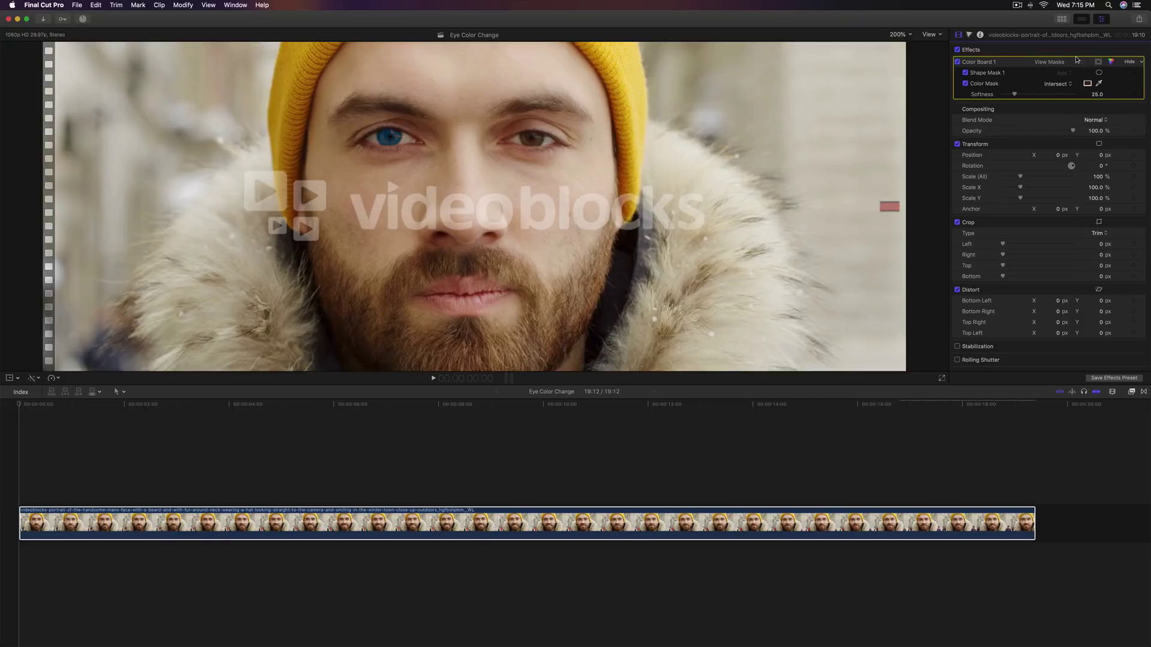
{"action": "left_click", "coordinate": [1111, 62]}
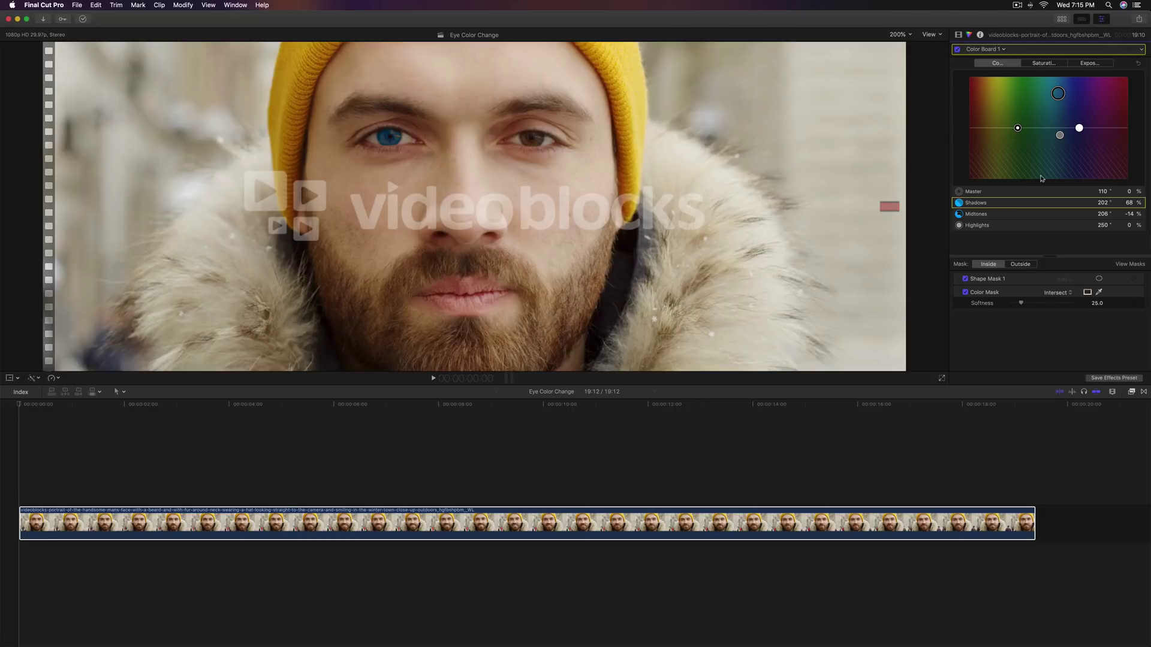
{"action": "left_click", "coordinate": [1016, 283]}
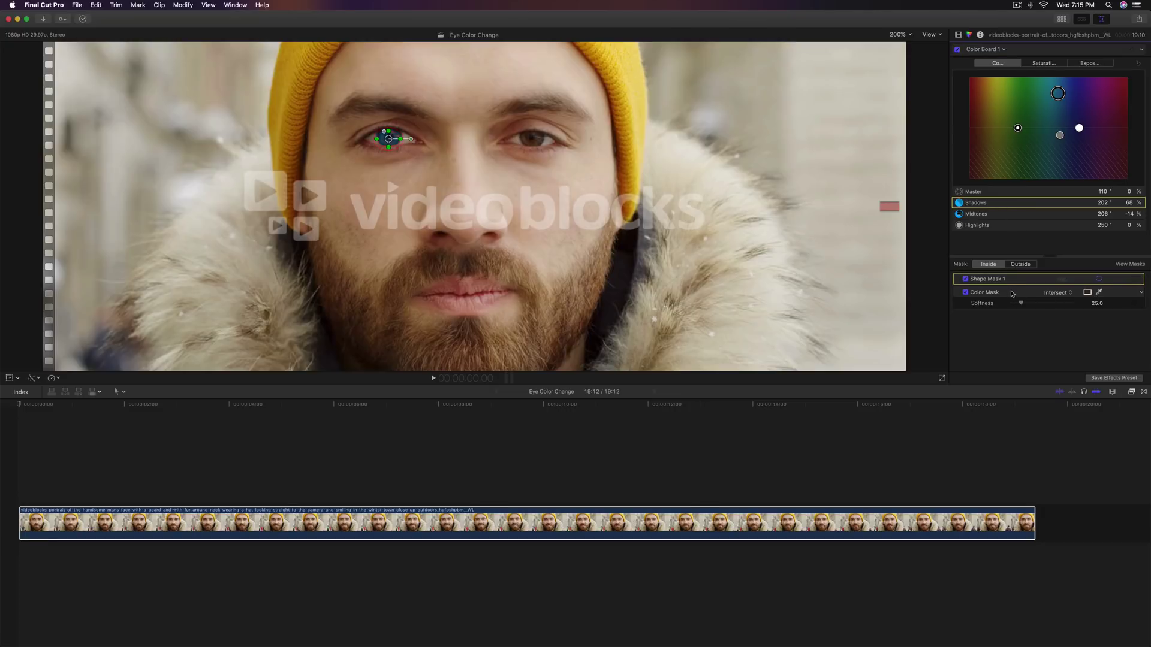
{"action": "left_click", "coordinate": [1012, 293]}
{"action": "left_click", "coordinate": [1014, 283]}
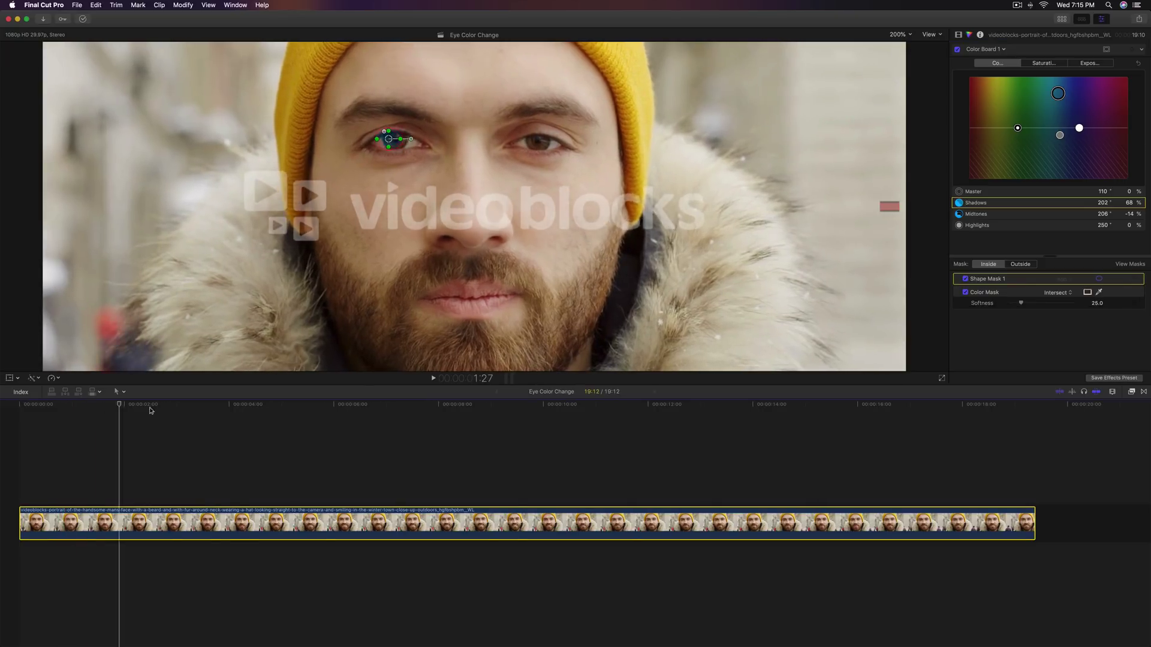
{"action": "left_click", "coordinate": [420, 522]}
{"action": "left_click_drag", "start_coordinate": [456, 410], "coordinate": [322, 409]}
{"action": "key", "text": "Home"}
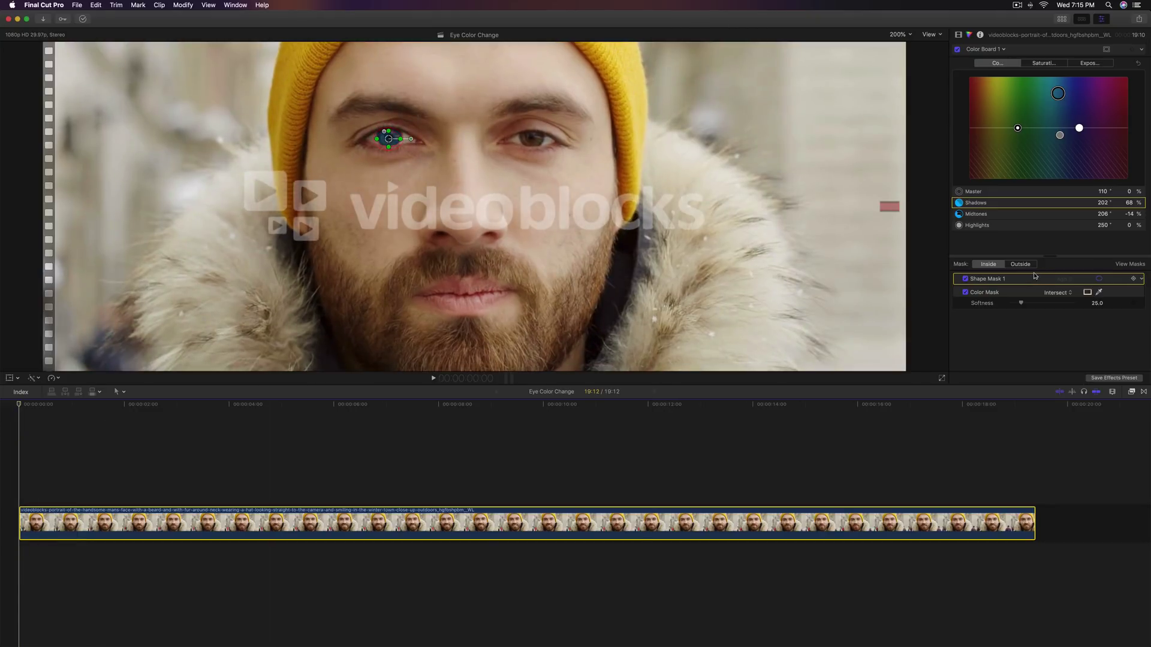
{"action": "left_click_drag", "start_coordinate": [223, 403], "coordinate": [17, 409]}
Step: Keyframe Shape Mask 1 at the start of the clip and re-center it over the iris at 1:00
{"action": "left_click", "coordinate": [1134, 280]}
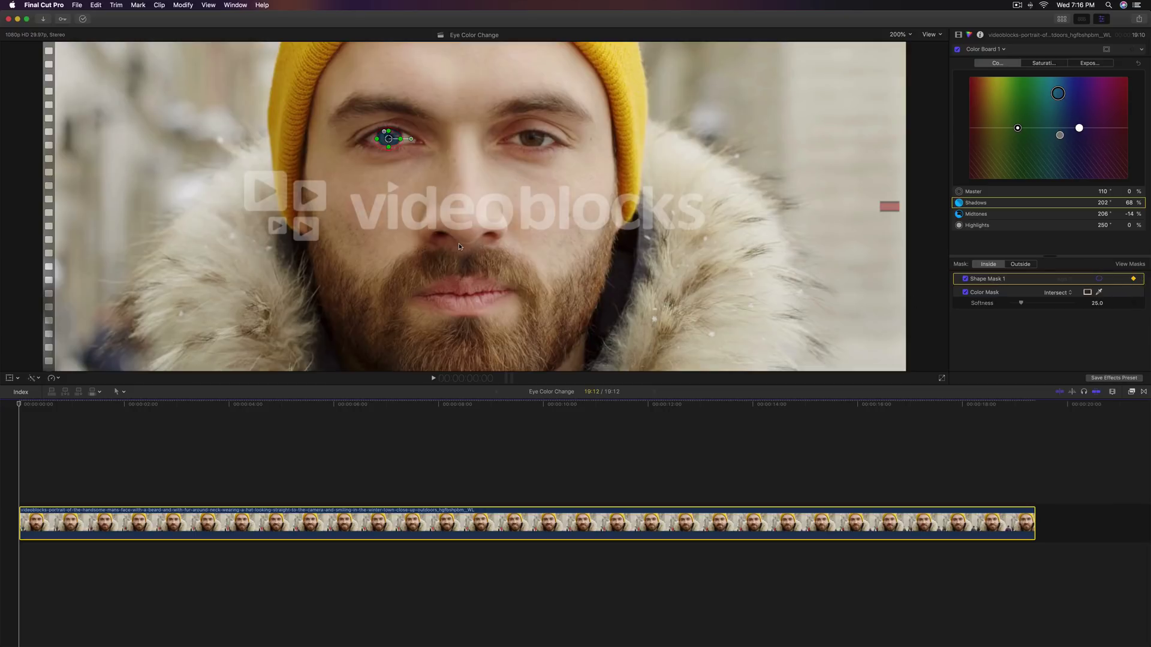
{"action": "left_click_drag", "start_coordinate": [3, 405], "coordinate": [74, 407]}
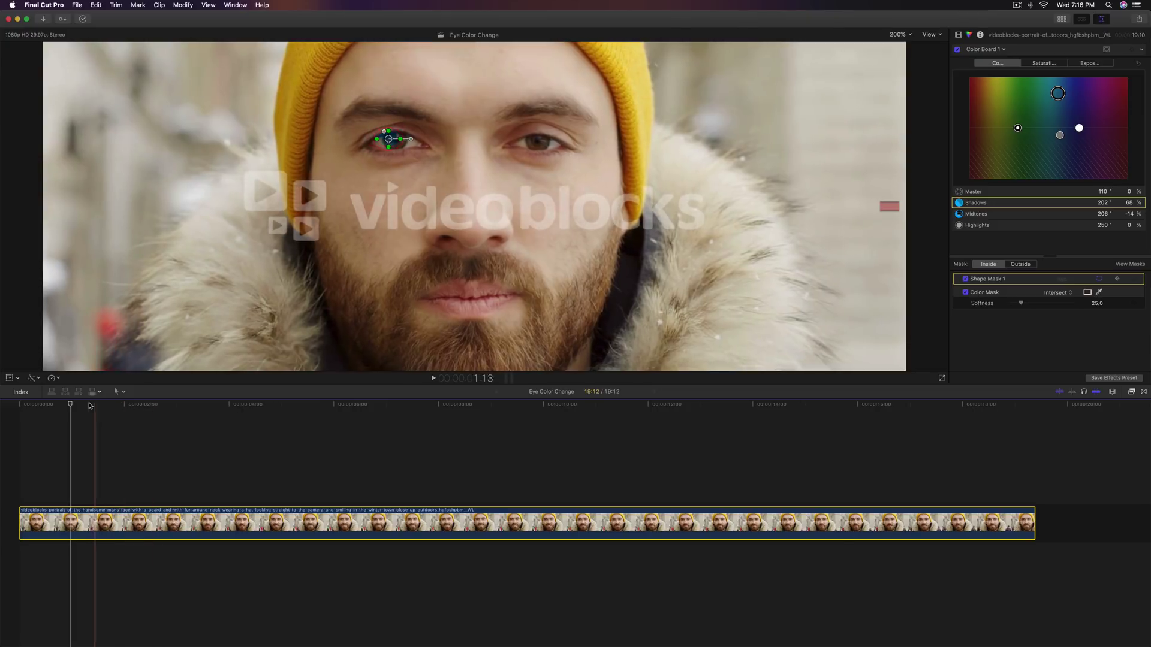
{"action": "left_click_drag", "start_coordinate": [41, 405], "coordinate": [71, 405]}
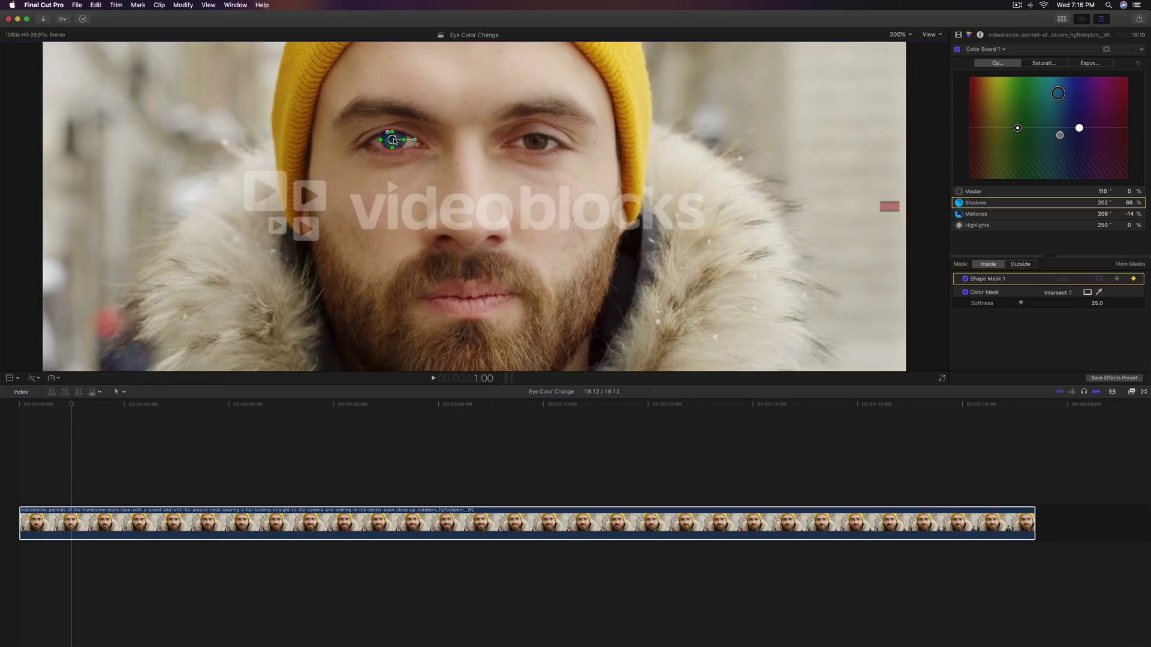
Step: Re-center Shape Mask 1 over the moving iris at 2:00 and 2:29 to add tracking keyframes
{"action": "left_click", "coordinate": [92, 405]}
{"action": "left_click", "coordinate": [125, 405]}
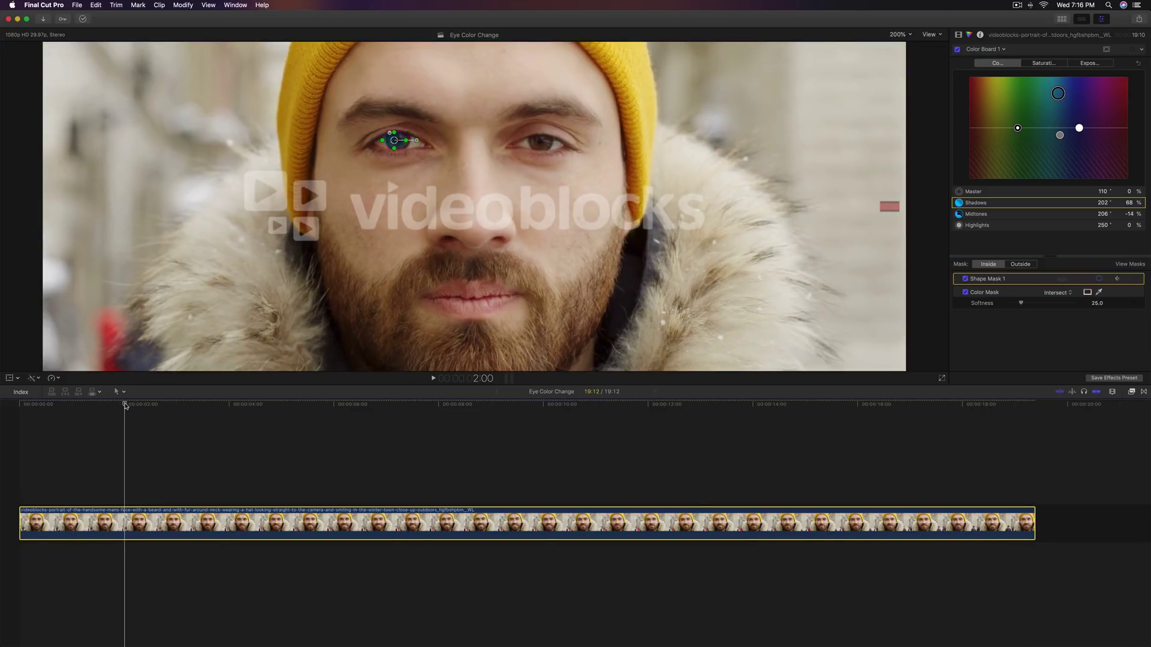
{"action": "left_click_drag", "start_coordinate": [394, 142], "coordinate": [399, 143]}
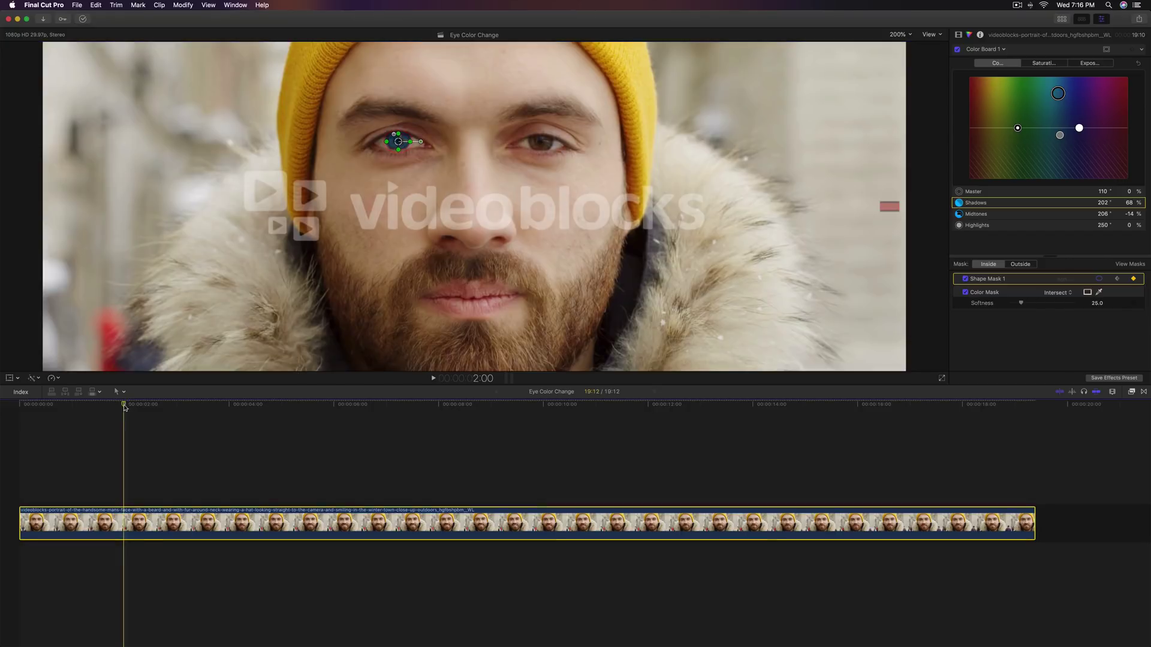
{"action": "left_click_drag", "start_coordinate": [153, 405], "coordinate": [176, 405]}
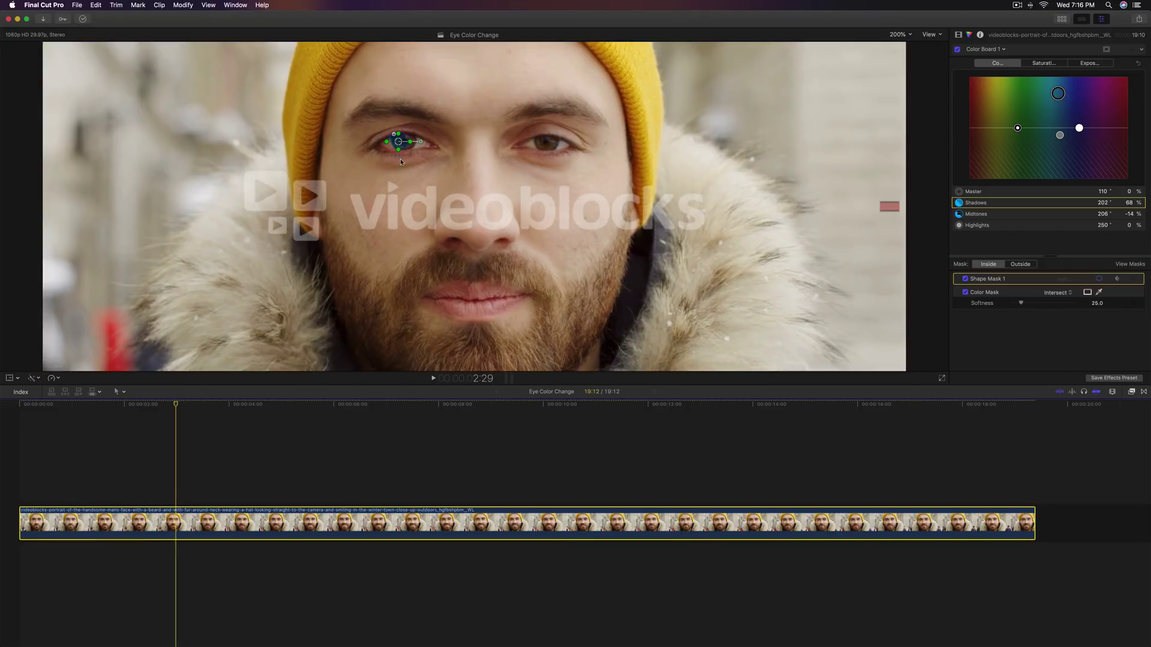
{"action": "left_click_drag", "start_coordinate": [399, 143], "coordinate": [406, 145]}
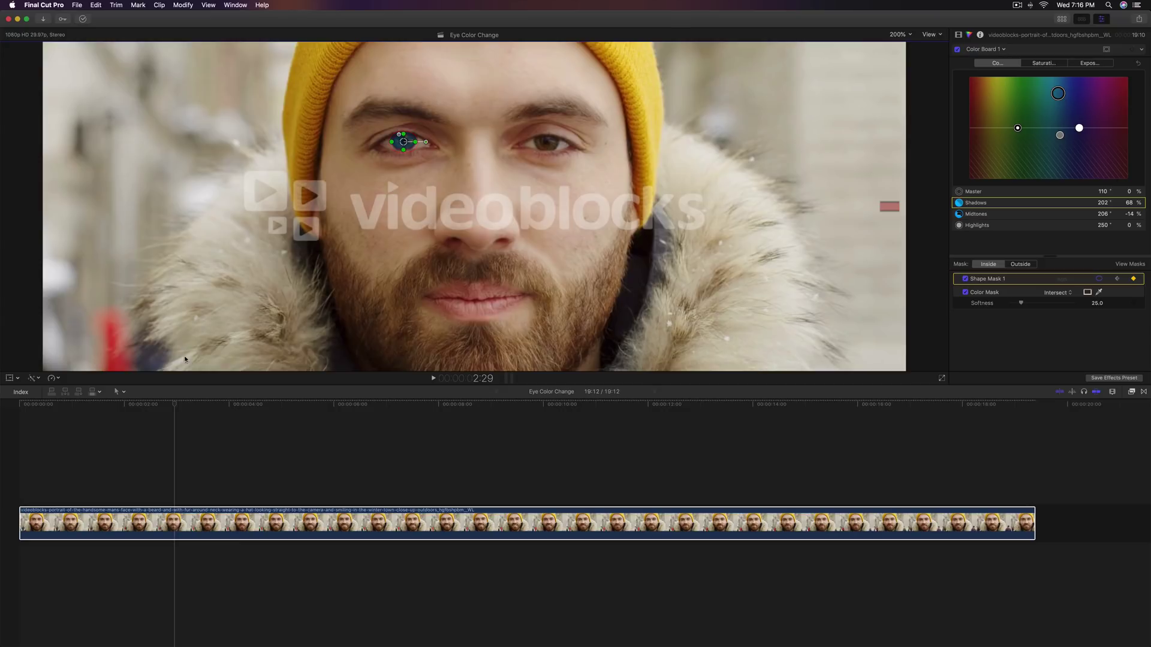
Step: Reposition Shape Mask 1 to follow the iris at 4:00 and about 5:00
{"action": "left_click", "coordinate": [175, 403]}
{"action": "left_click_drag", "start_coordinate": [176, 406], "coordinate": [229, 406]}
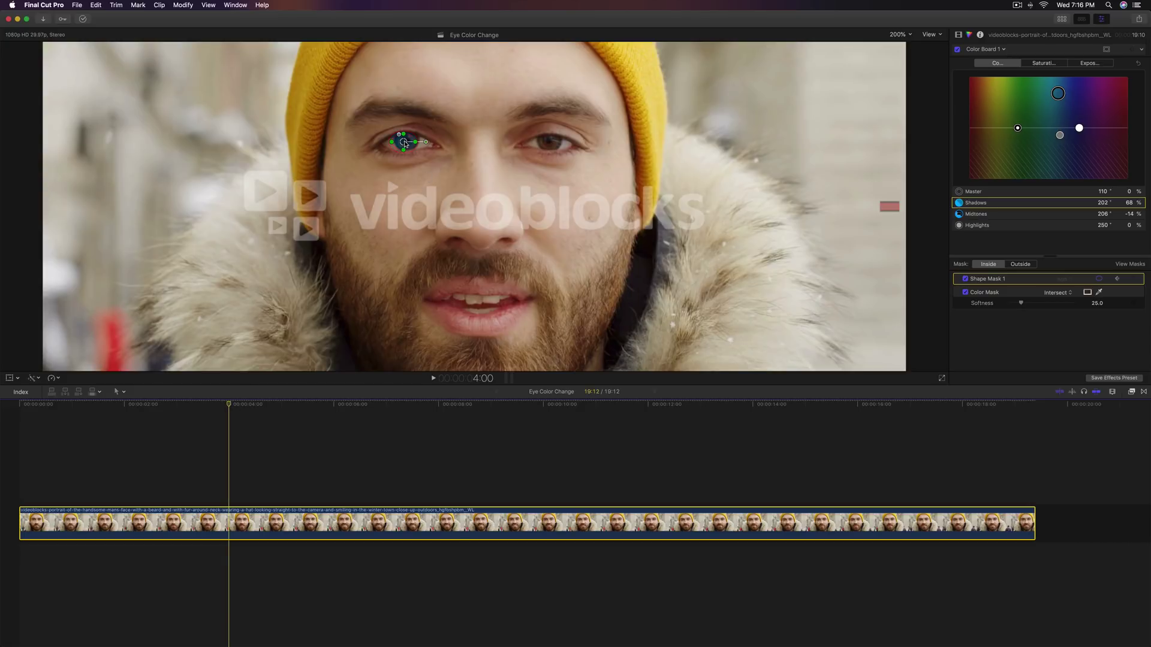
{"action": "left_click_drag", "start_coordinate": [404, 143], "coordinate": [408, 144]}
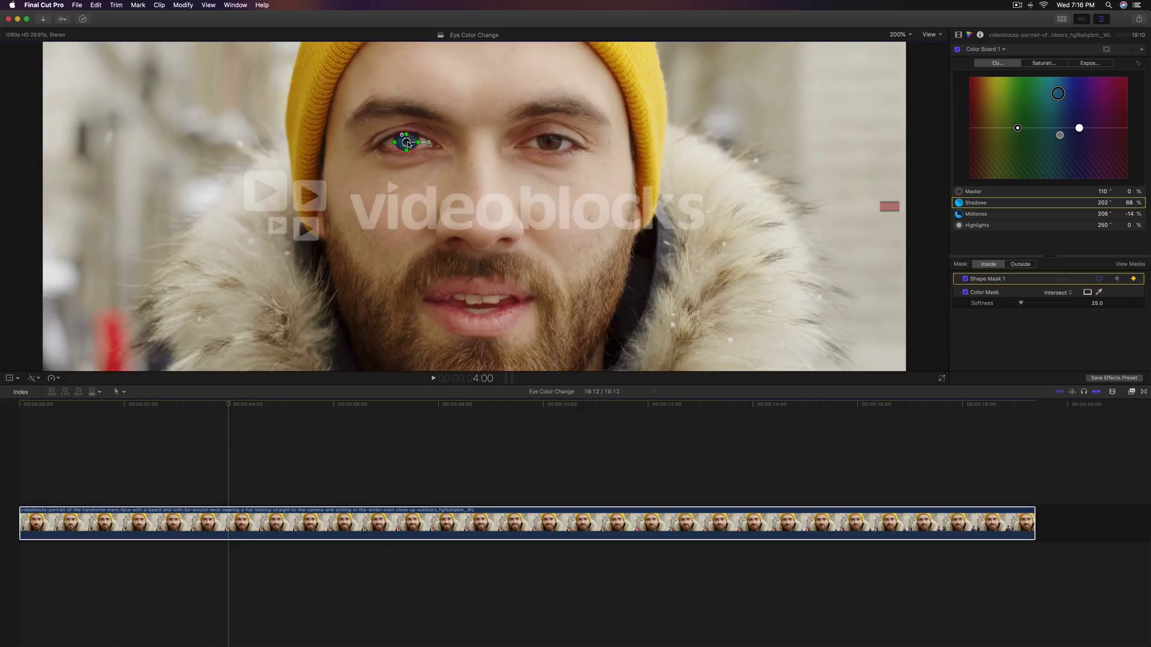
{"action": "left_click", "coordinate": [229, 409]}
{"action": "left_click_drag", "start_coordinate": [229, 408], "coordinate": [282, 406]}
{"action": "left_click_drag", "start_coordinate": [406, 142], "coordinate": [405, 141]}
Step: Move Shape Mask 1 back onto the iris at 7:00 and rotate it slightly to match the head tilt
{"action": "left_click_drag", "start_coordinate": [291, 405], "coordinate": [387, 405]}
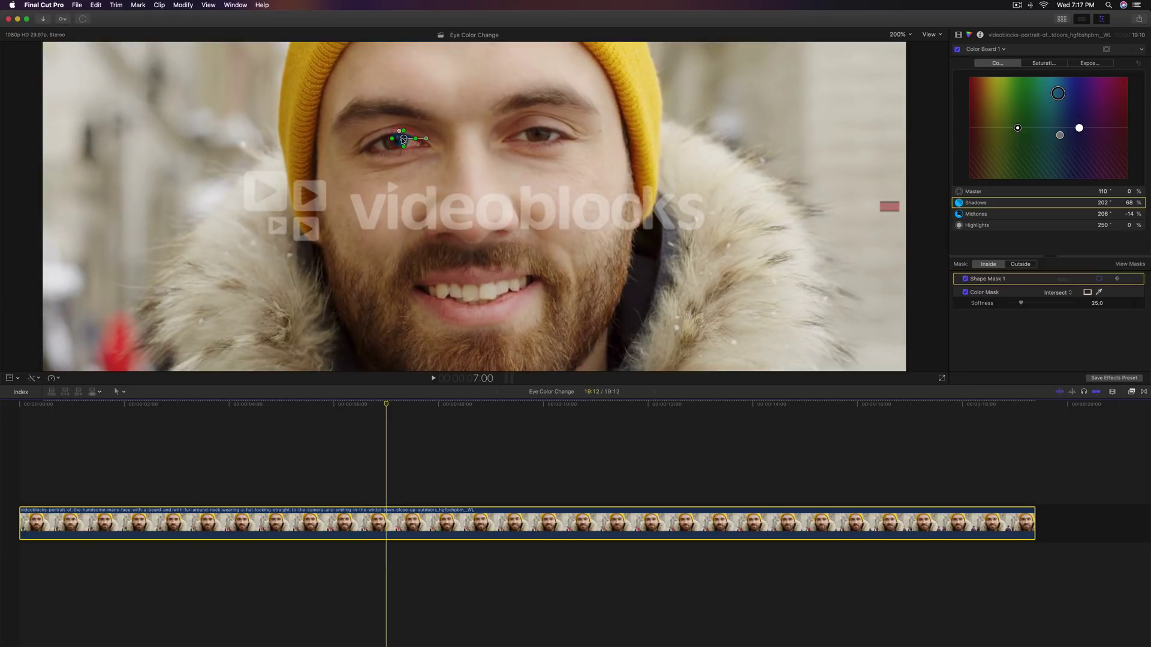
{"action": "left_click_drag", "start_coordinate": [403, 139], "coordinate": [395, 144]}
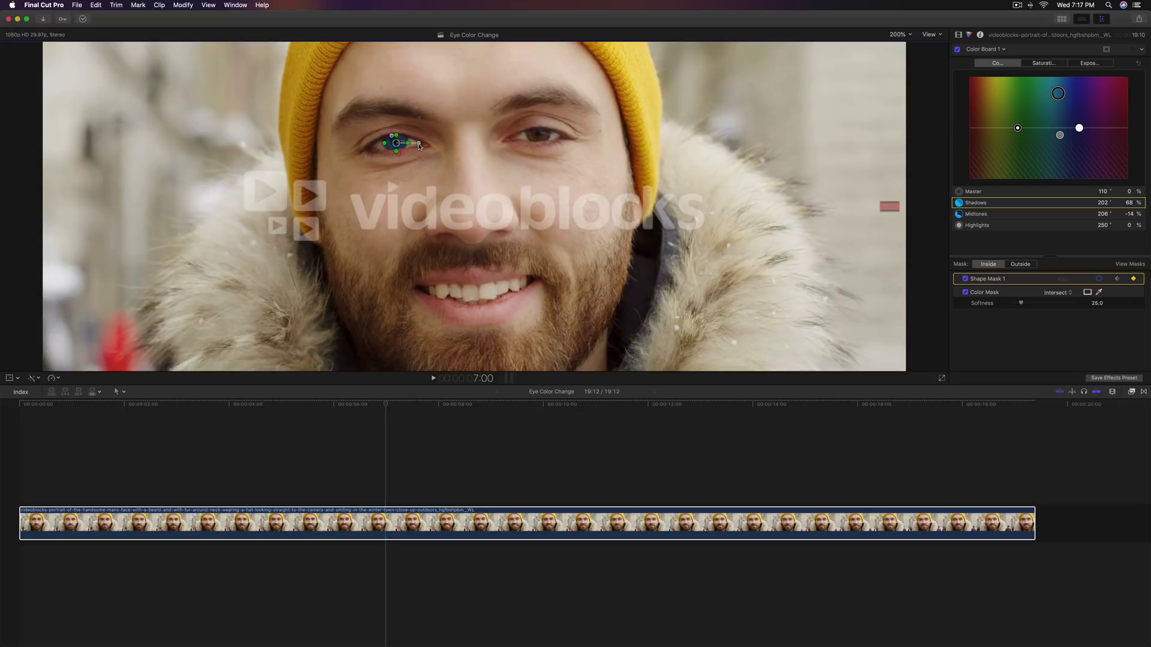
{"action": "left_click_drag", "start_coordinate": [419, 146], "coordinate": [418, 142]}
Step: Re-center Shape Mask 1 on the iris at 8:00 and keep keyframing its position through the clip's end at 19:11
{"action": "left_click_drag", "start_coordinate": [395, 404], "coordinate": [439, 404]}
{"action": "left_click_drag", "start_coordinate": [396, 144], "coordinate": [394, 145]}
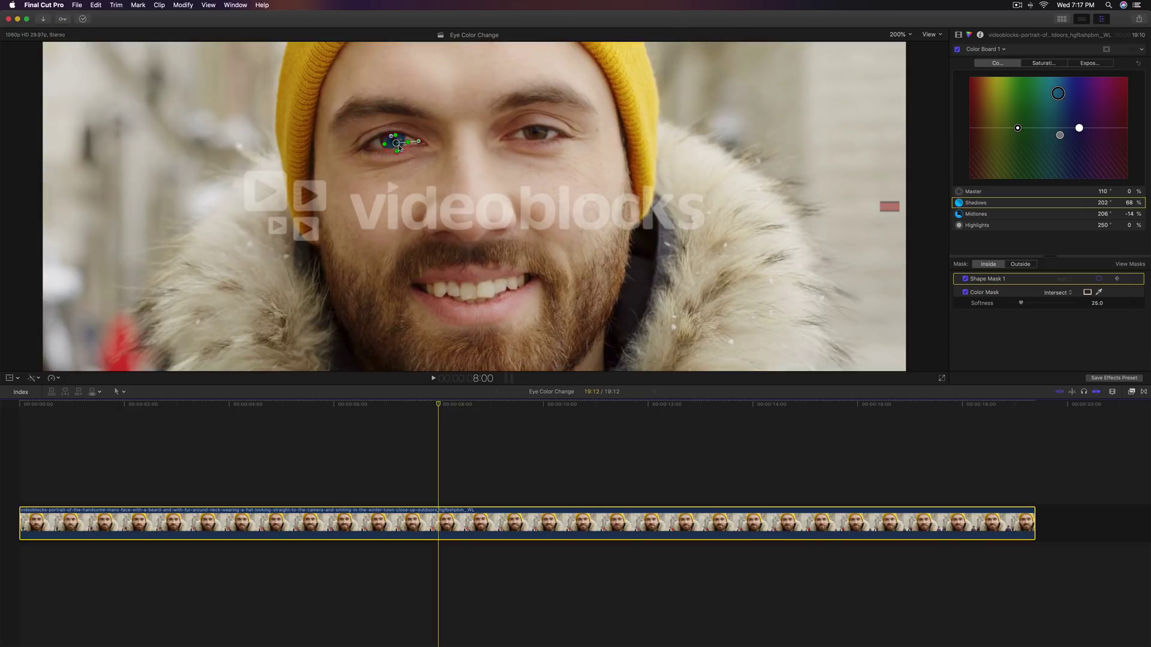
{"action": "left_click_drag", "start_coordinate": [440, 409], "coordinate": [1033, 404]}
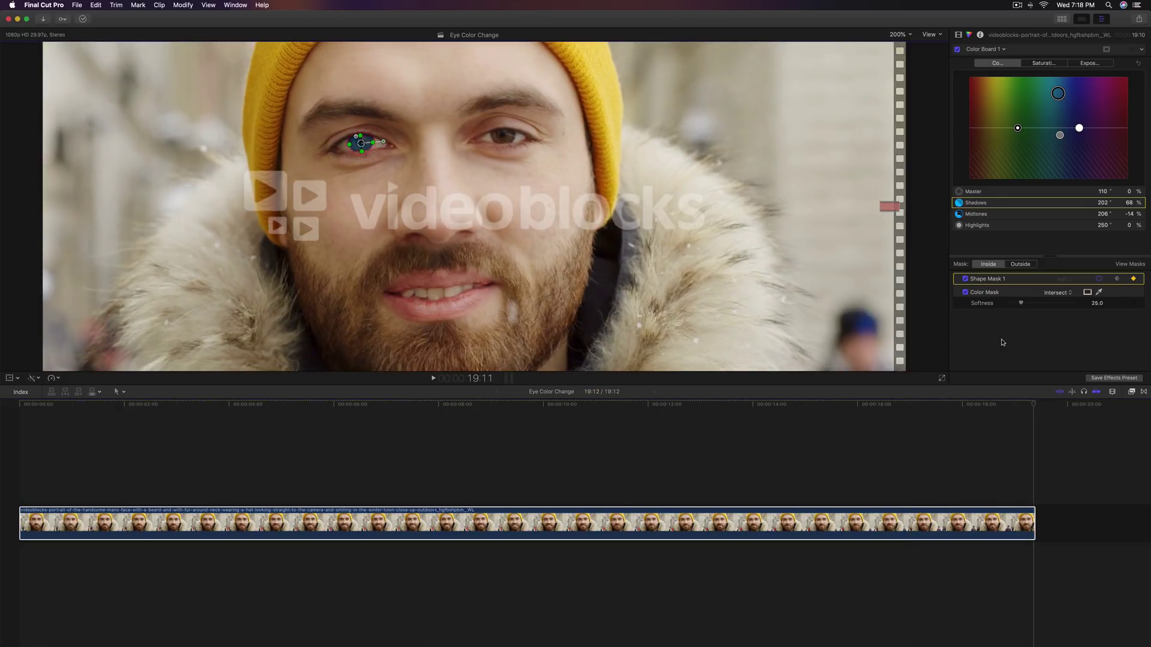
Step: Hide the mask outline, fit the whole frame in view and play the clip to check the tracked blue eye
{"action": "left_click", "coordinate": [1012, 293]}
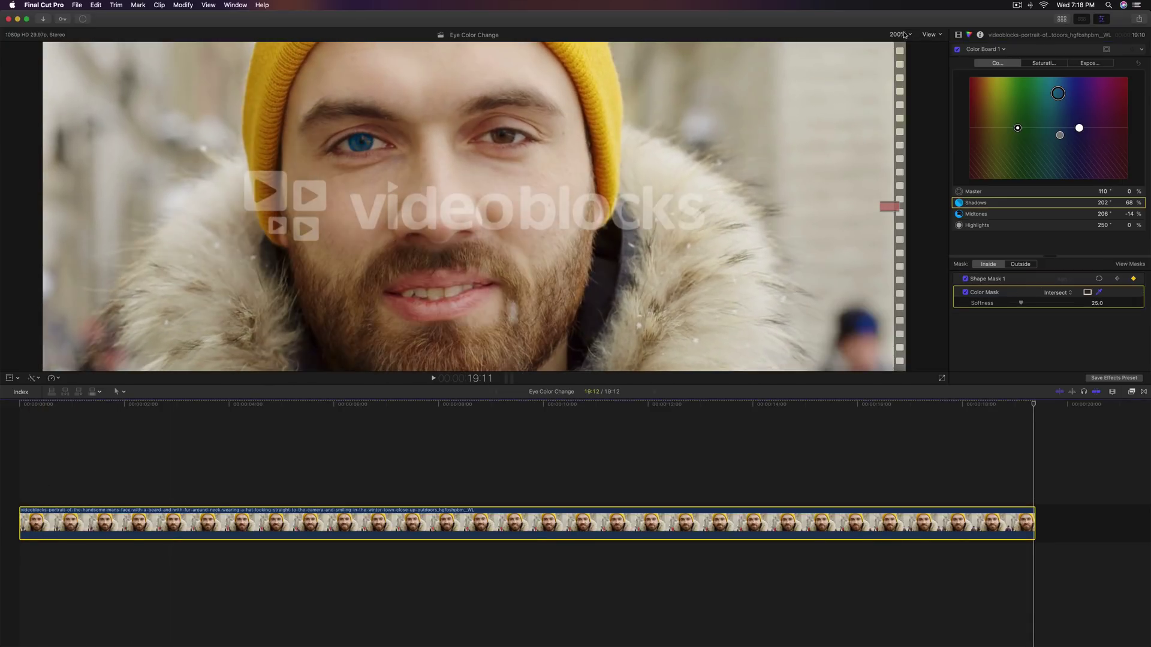
{"action": "left_click", "coordinate": [899, 34]}
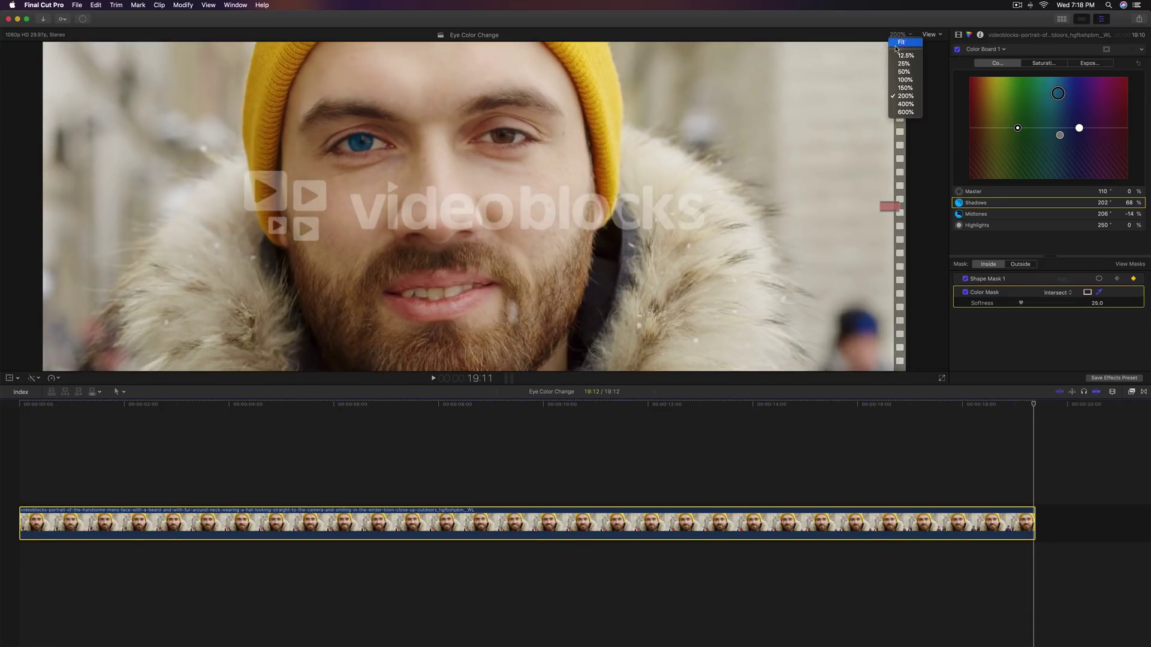
{"action": "left_click", "coordinate": [899, 43]}
{"action": "key", "text": "space"}
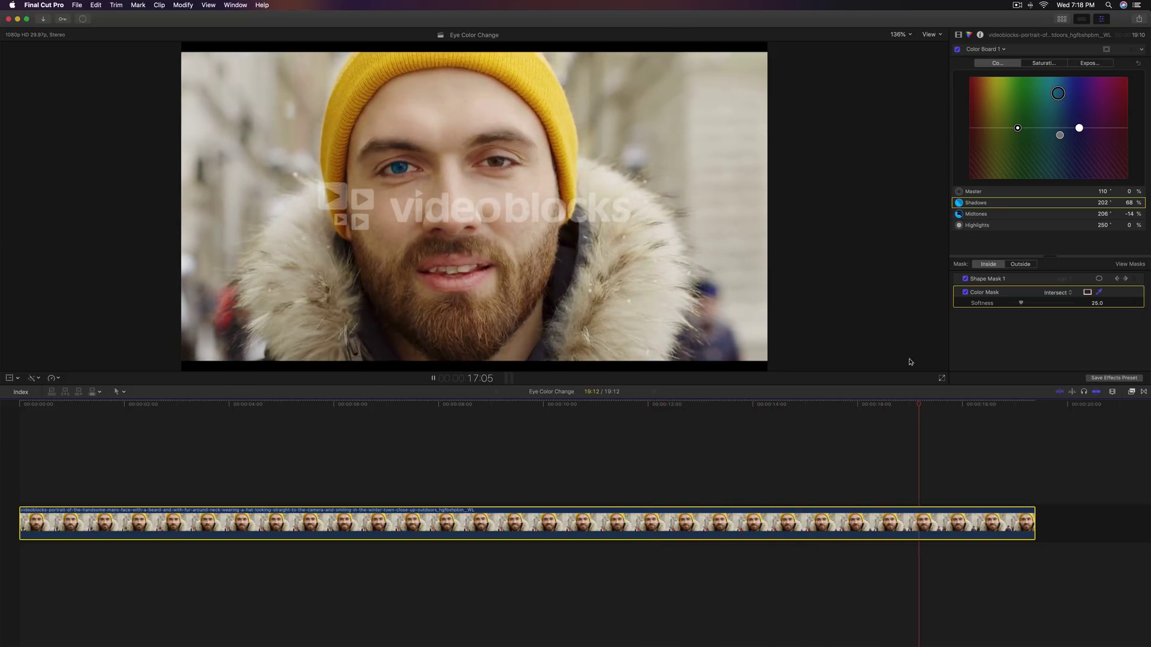
{"action": "left_click", "coordinate": [610, 405]}
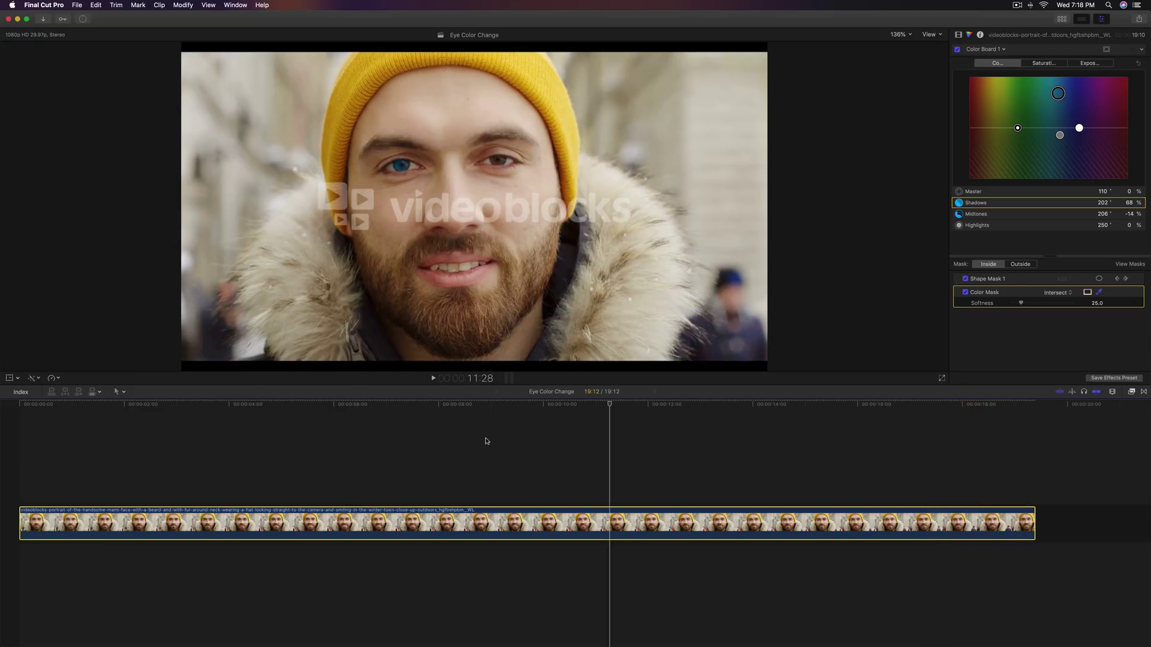
{"action": "key", "text": "Home"}
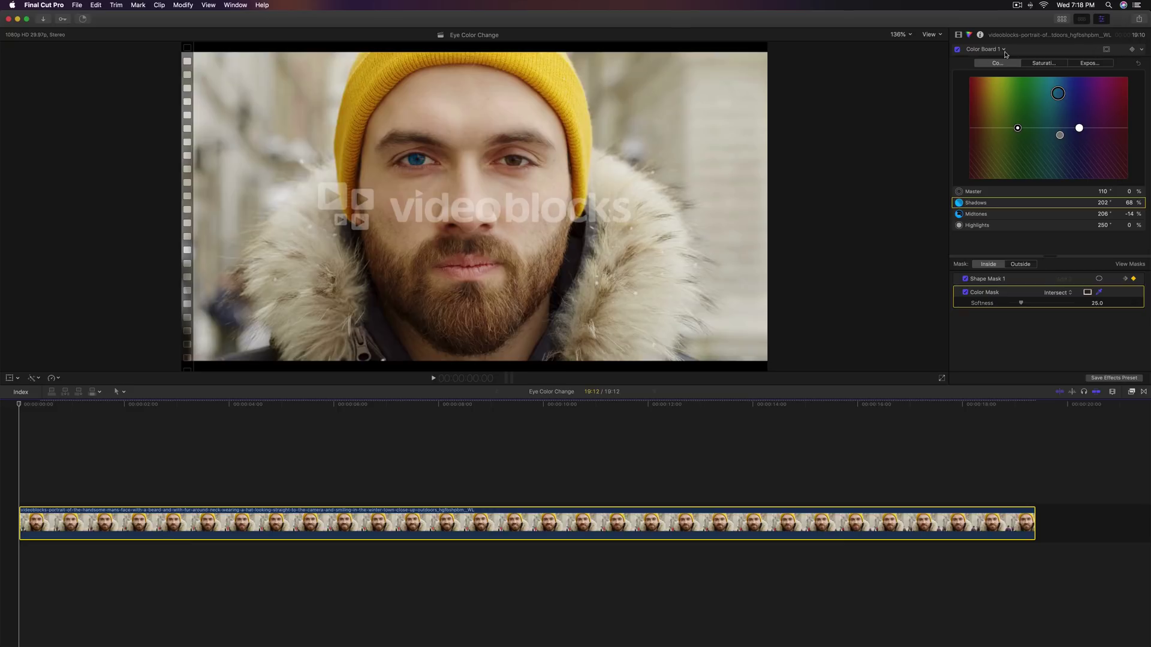
Step: Add a second shape mask to the color correction and shrink it around the man's other, still brown eye
{"action": "left_click", "coordinate": [1142, 51]}
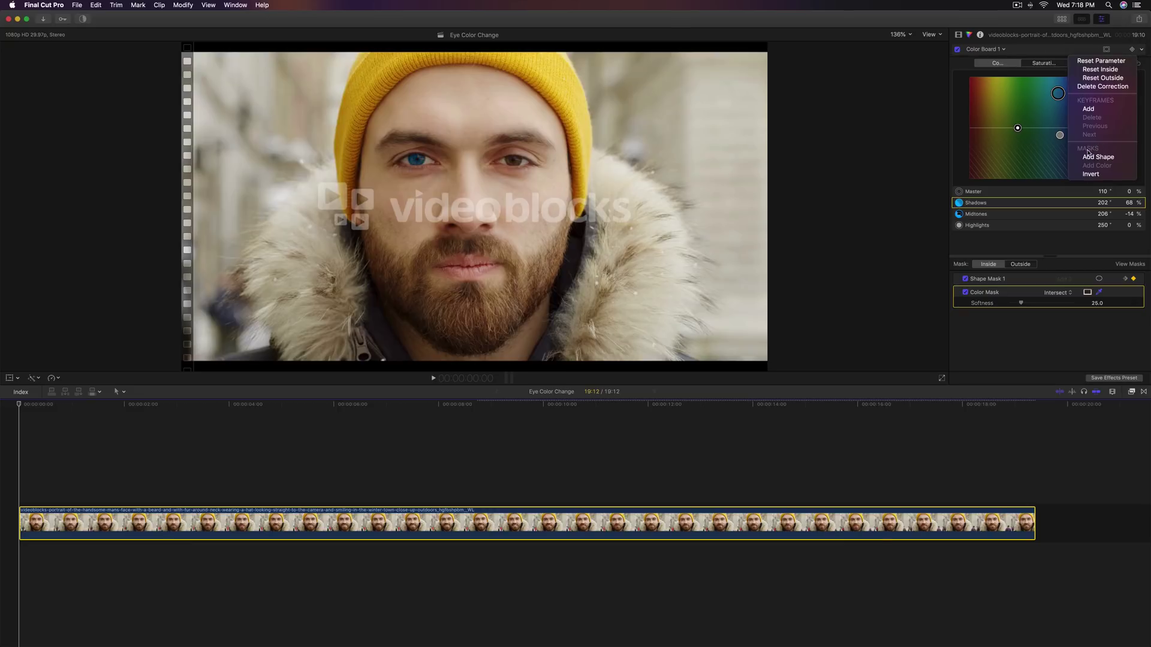
{"action": "left_click", "coordinate": [1094, 157]}
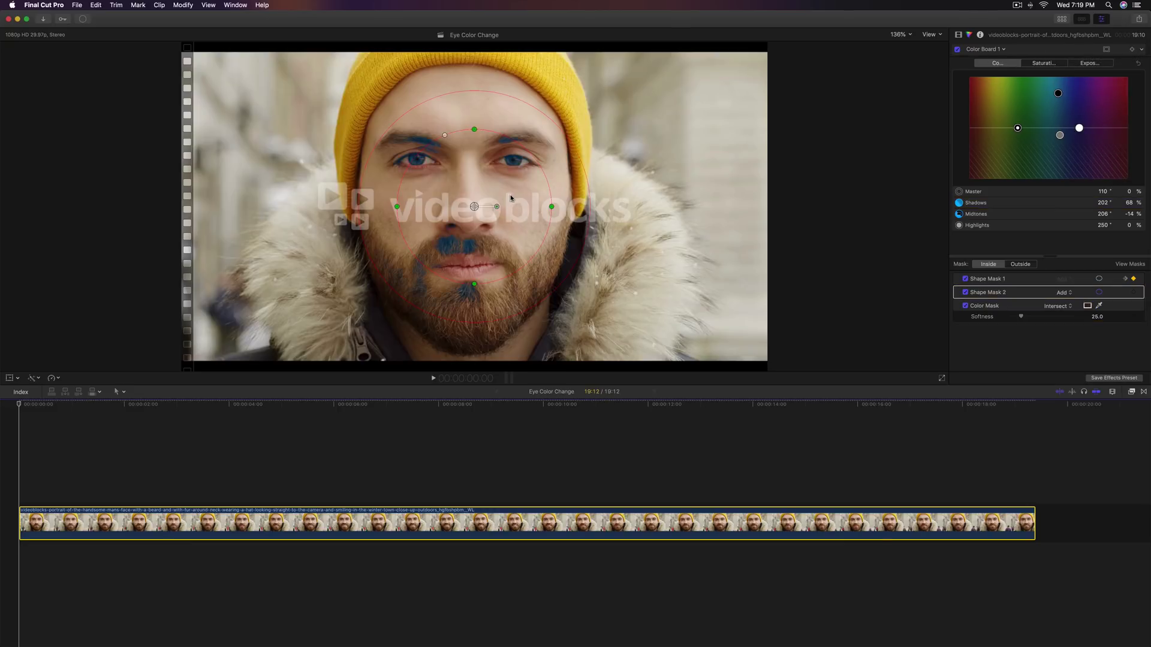
{"action": "left_click_drag", "start_coordinate": [477, 211], "coordinate": [514, 168]}
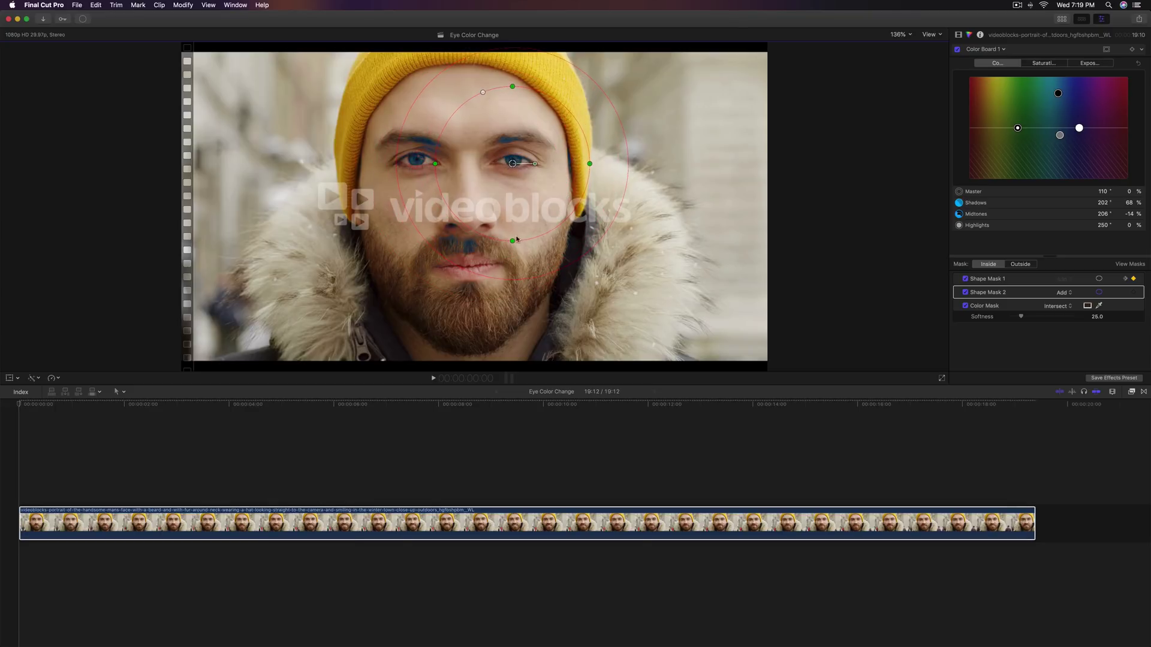
{"action": "left_click_drag", "start_coordinate": [513, 241], "coordinate": [513, 185]}
{"action": "left_click_drag", "start_coordinate": [591, 166], "coordinate": [533, 162]}
{"action": "left_click_drag", "start_coordinate": [517, 178], "coordinate": [527, 161]}
Step: View the frame at 200% and tighten Shape Mask 2 and its feathered edge around the iris
{"action": "left_click", "coordinate": [902, 35]}
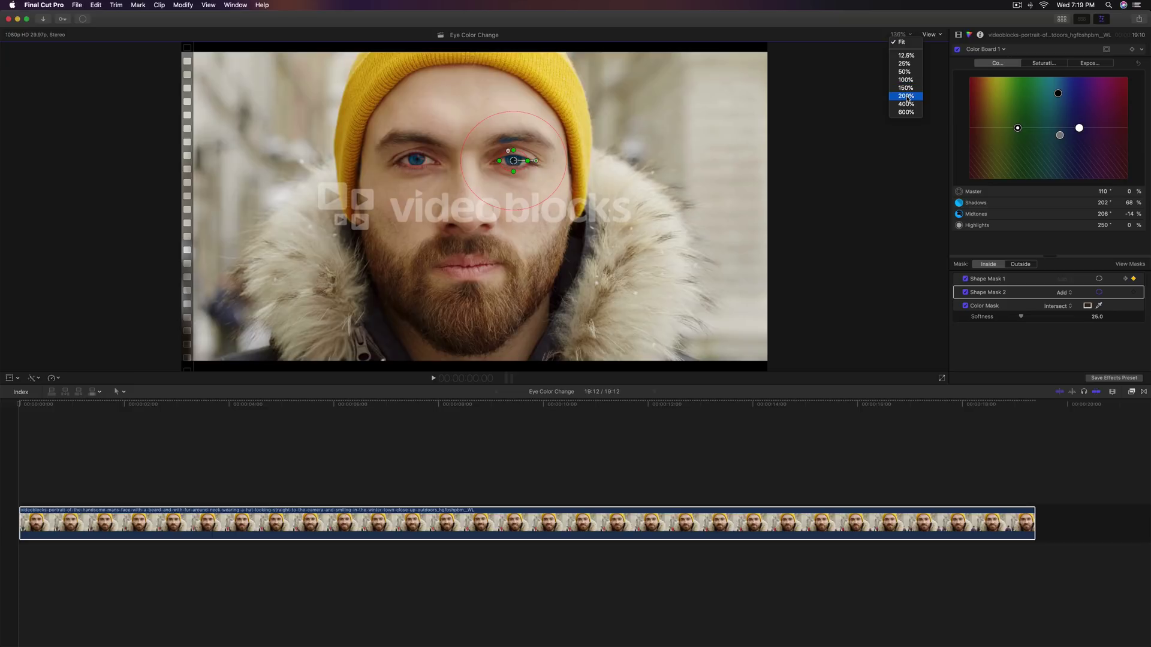
{"action": "key", "text": "Return"}
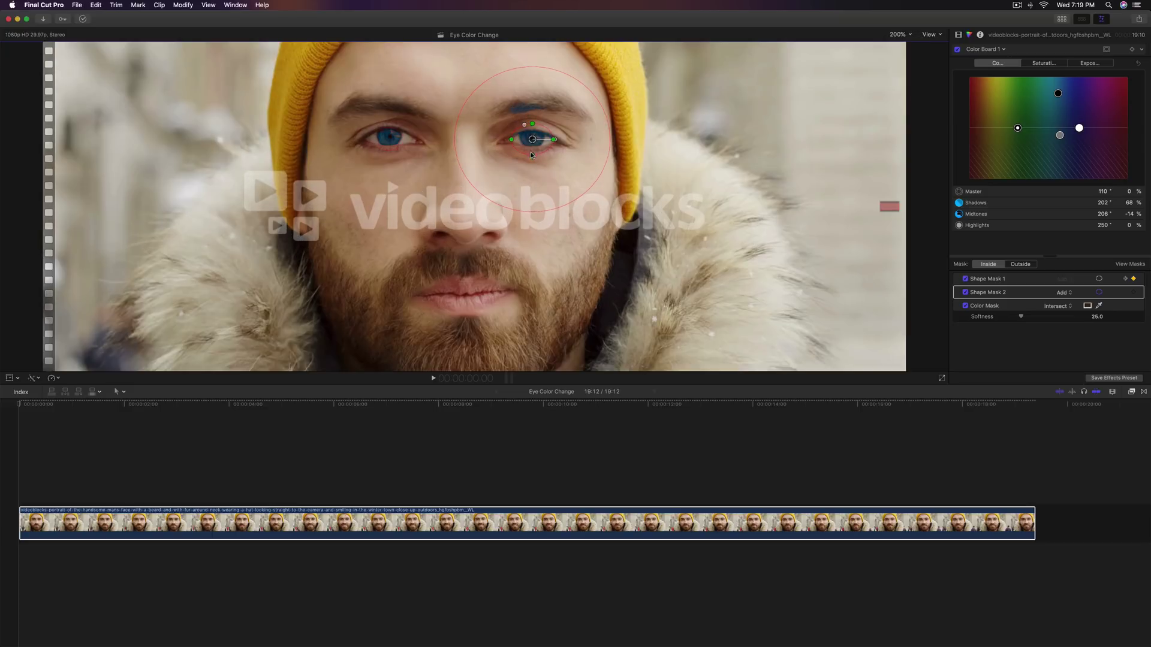
{"action": "left_click_drag", "start_coordinate": [531, 155], "coordinate": [543, 141]}
{"action": "left_click_drag", "start_coordinate": [551, 201], "coordinate": [548, 188]}
{"action": "left_click_drag", "start_coordinate": [551, 187], "coordinate": [534, 125]}
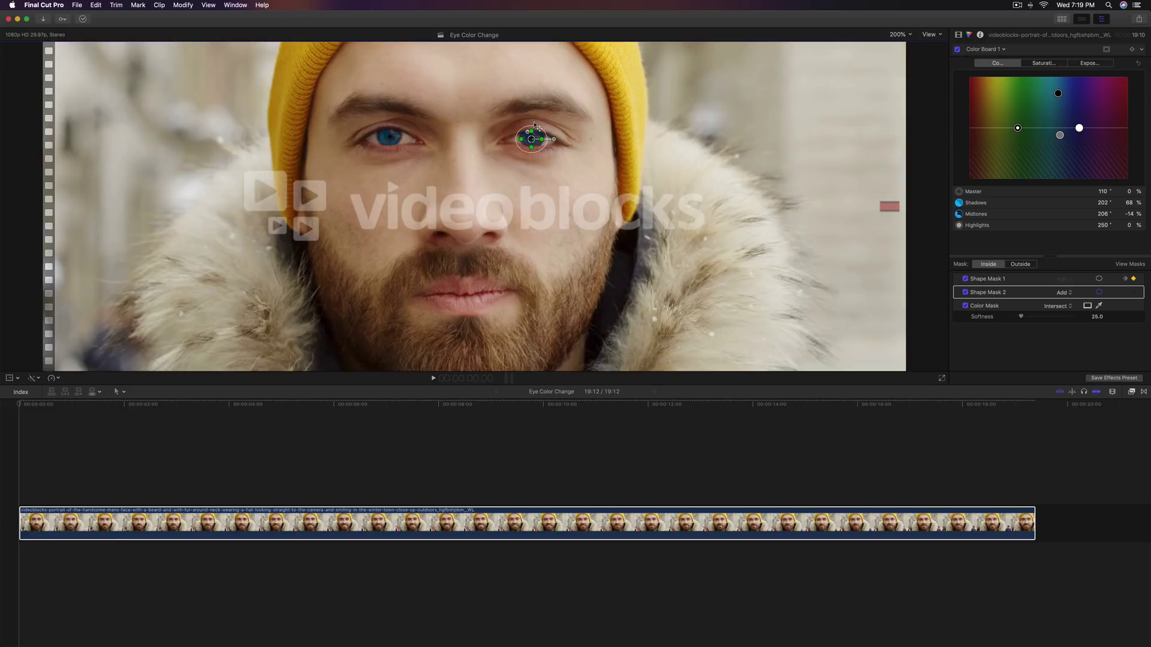
Step: Keyframe Shape Mask 2 at the clip's start and reposition it on the iris at about 1:00 and at 2:00
{"action": "left_click", "coordinate": [51, 433]}
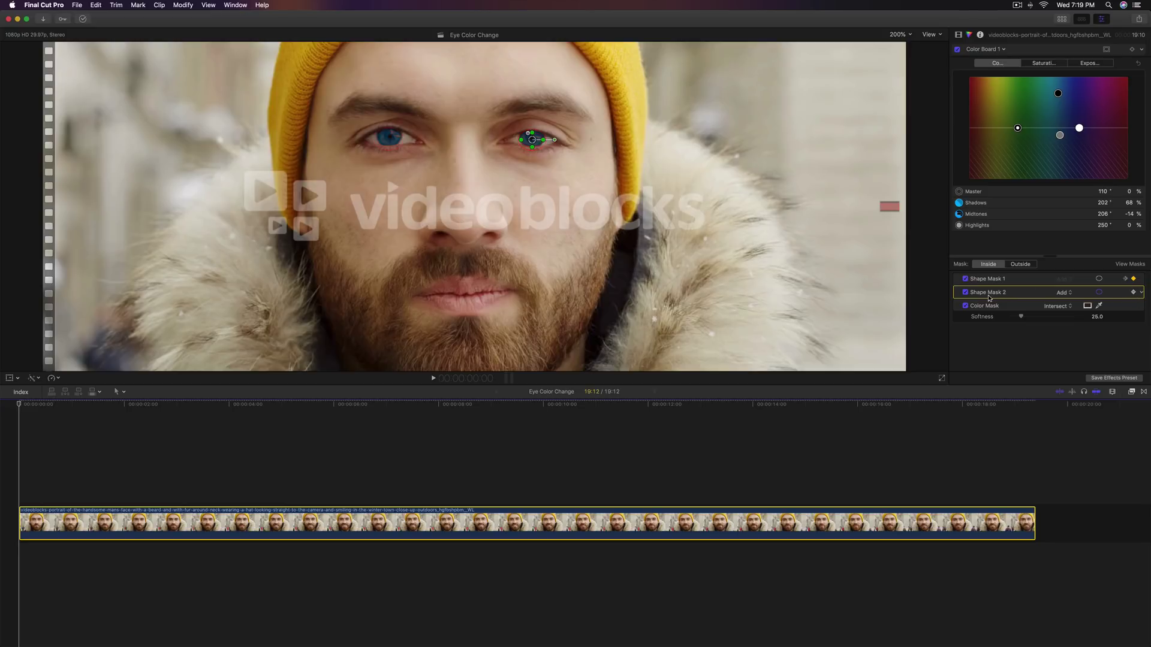
{"action": "left_click_drag", "start_coordinate": [36, 405], "coordinate": [74, 407]}
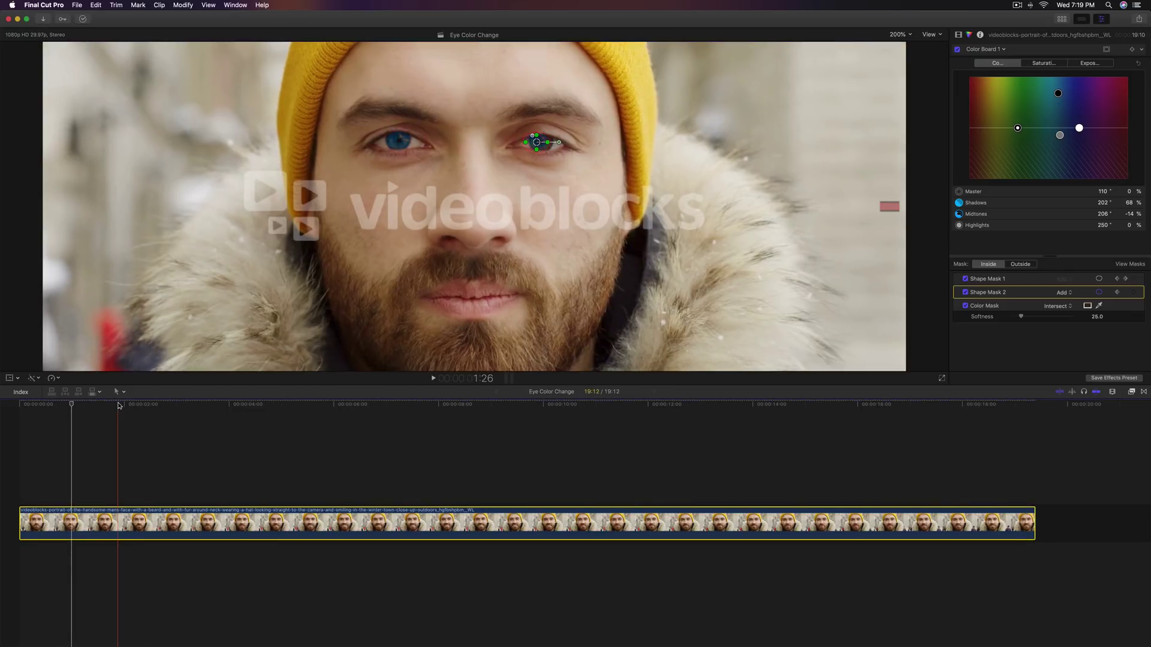
{"action": "left_click_drag", "start_coordinate": [119, 406], "coordinate": [126, 406]}
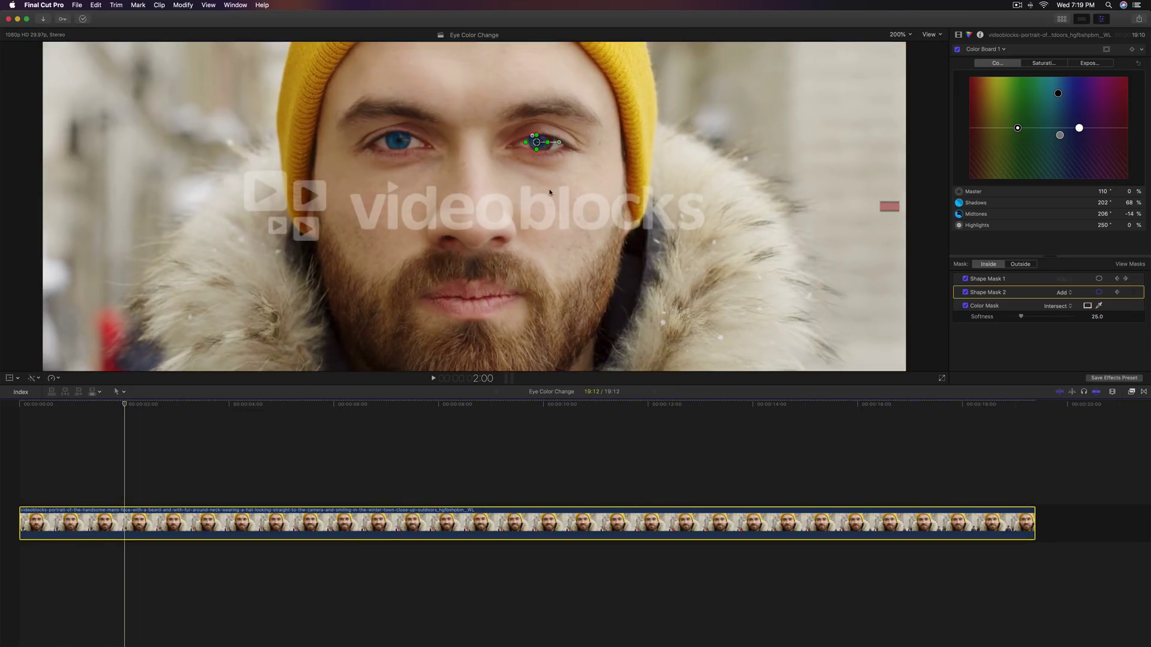
{"action": "left_click_drag", "start_coordinate": [532, 145], "coordinate": [541, 144]}
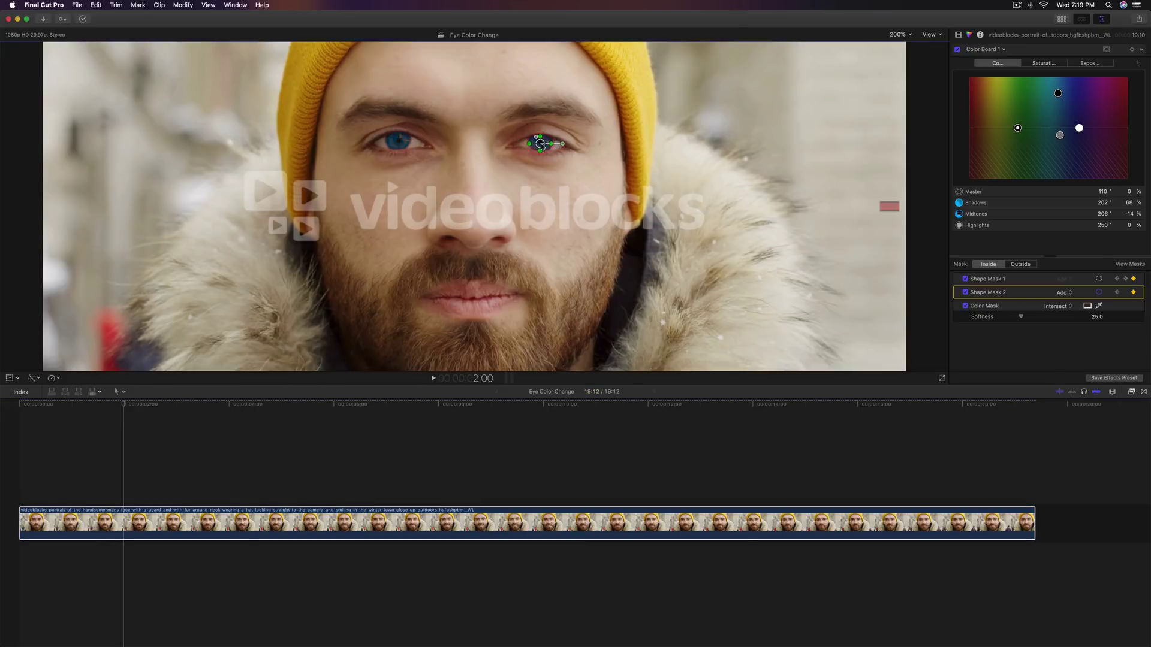
Step: Reposition Shape Mask 2 on the iris at 3:00 and 4:00 and keep keyframing it through the clip's end at 19:11
{"action": "left_click", "coordinate": [178, 407]}
{"action": "left_click_drag", "start_coordinate": [543, 144], "coordinate": [551, 145]}
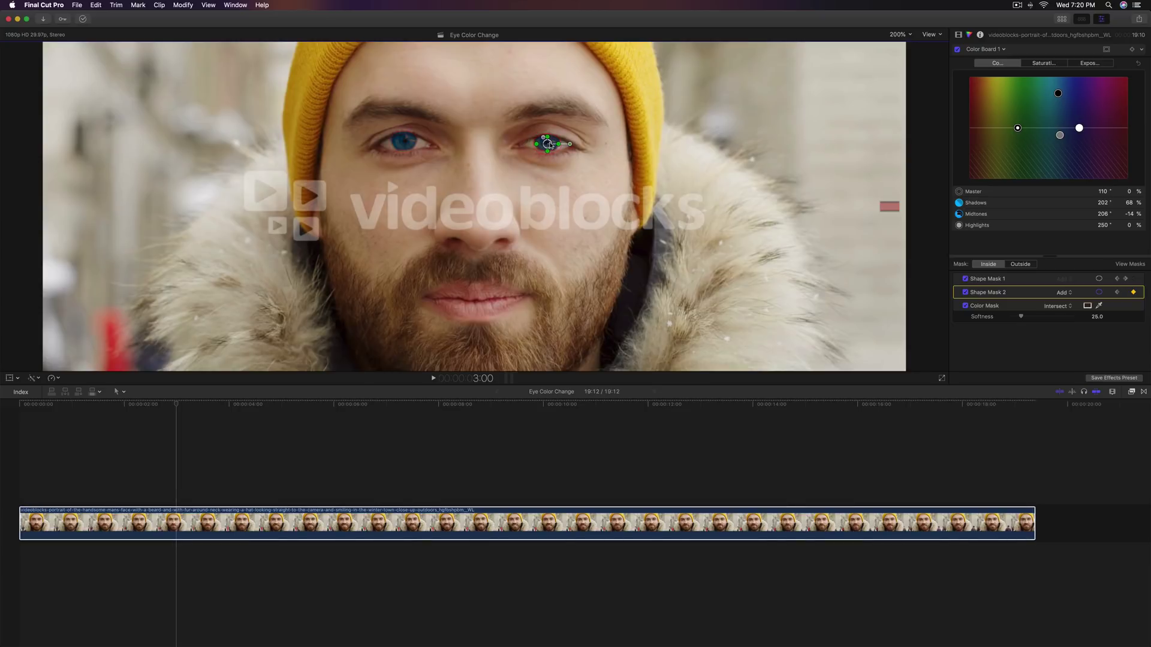
{"action": "left_click", "coordinate": [229, 405]}
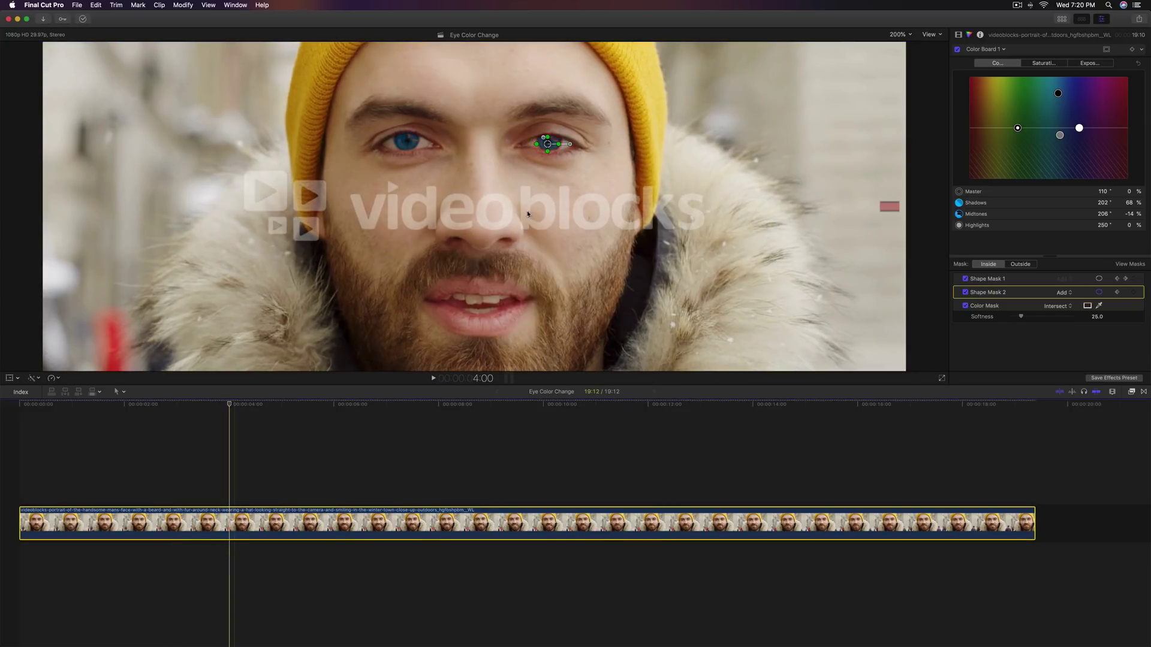
{"action": "left_click_drag", "start_coordinate": [550, 146], "coordinate": [554, 147]}
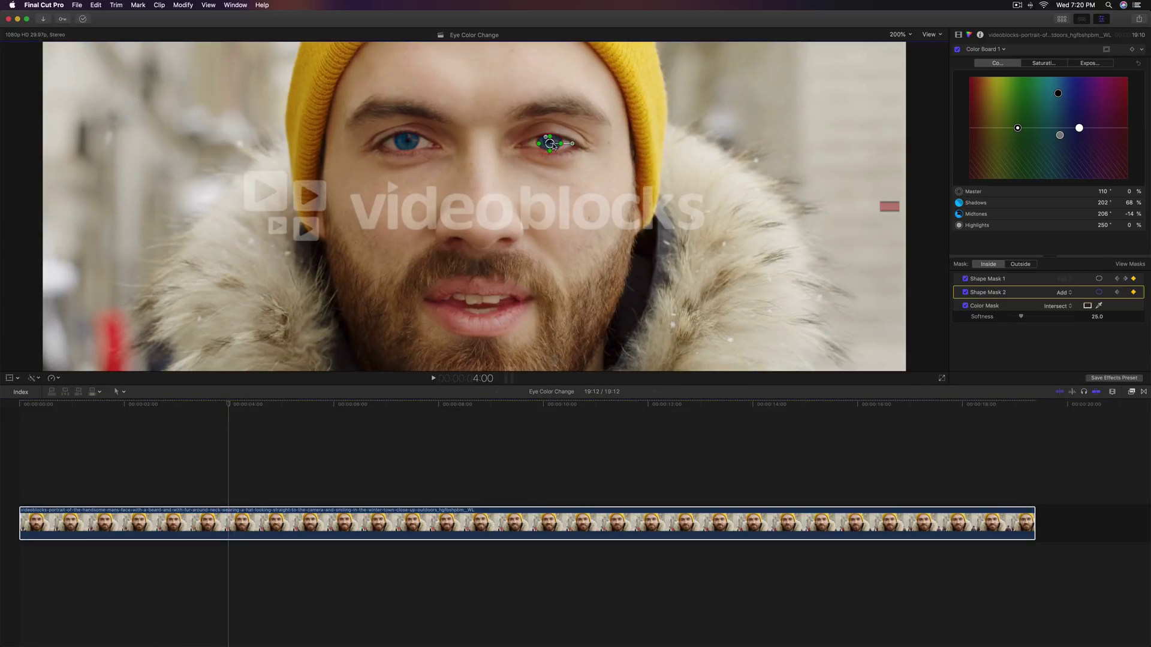
{"action": "left_click", "coordinate": [282, 405]}
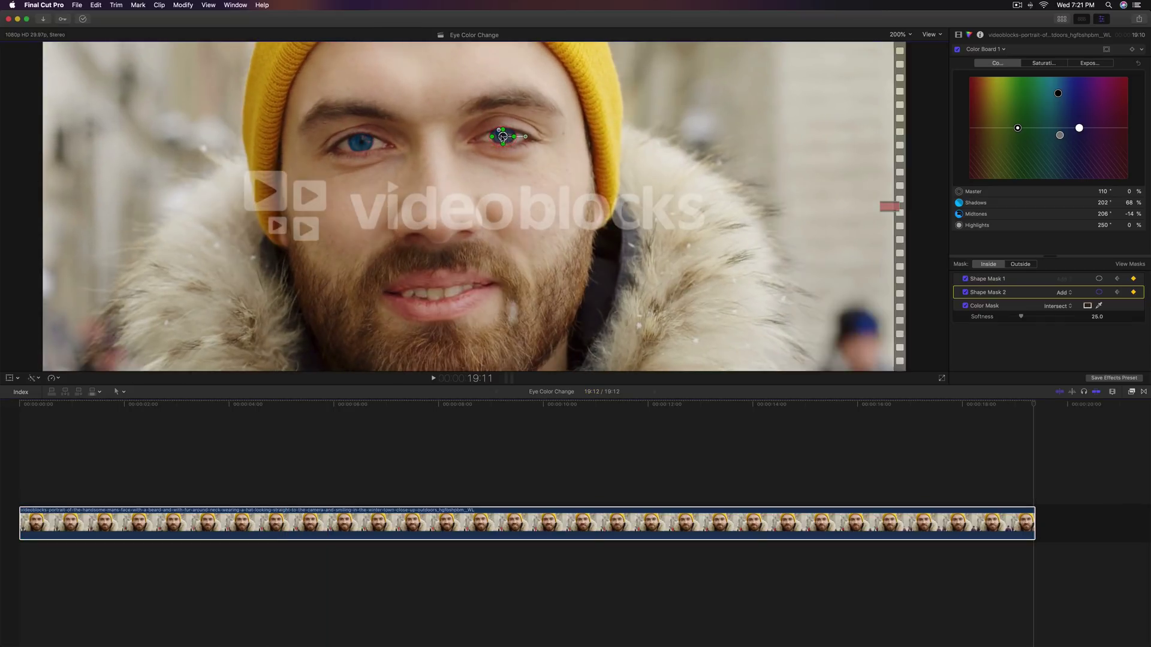
Step: Fit the whole frame in view and play the clip from its start to check both tracked blue eyes
{"action": "key", "text": "Home"}
{"action": "key", "text": "shift+z"}
{"action": "key", "text": "space"}
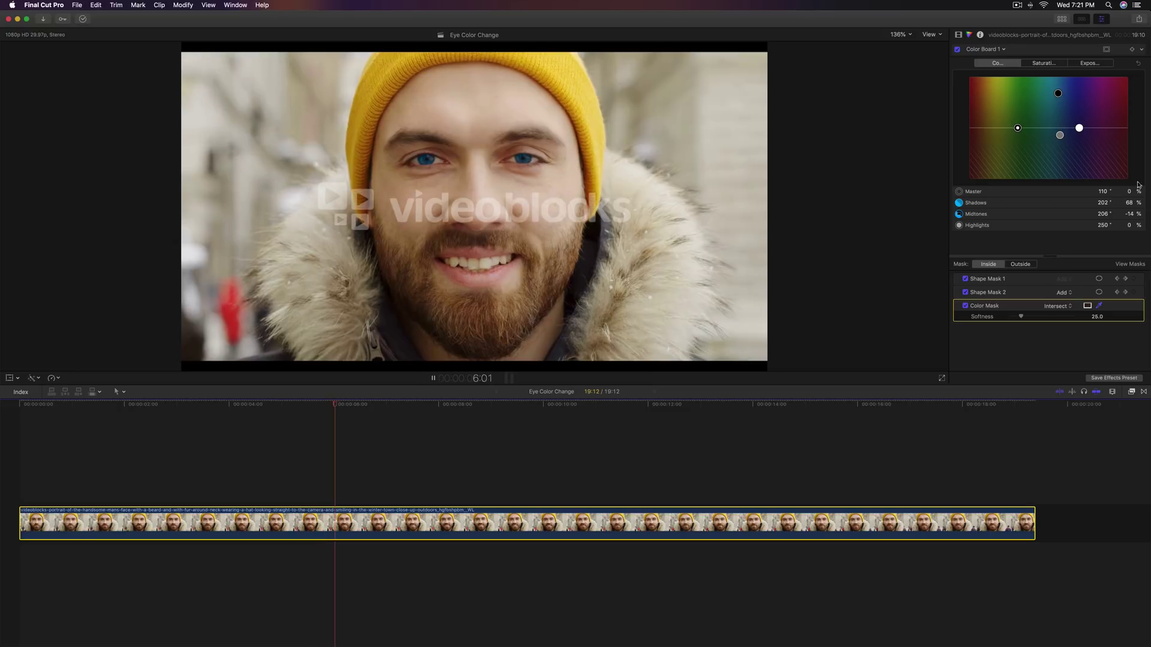
{"action": "key", "text": "space"}
Step: Try a teal-green eye color by setting Shadows to 183° and 41%, and play the clip to check it
{"action": "left_click_drag", "start_coordinate": [1057, 93], "coordinate": [1056, 100]}
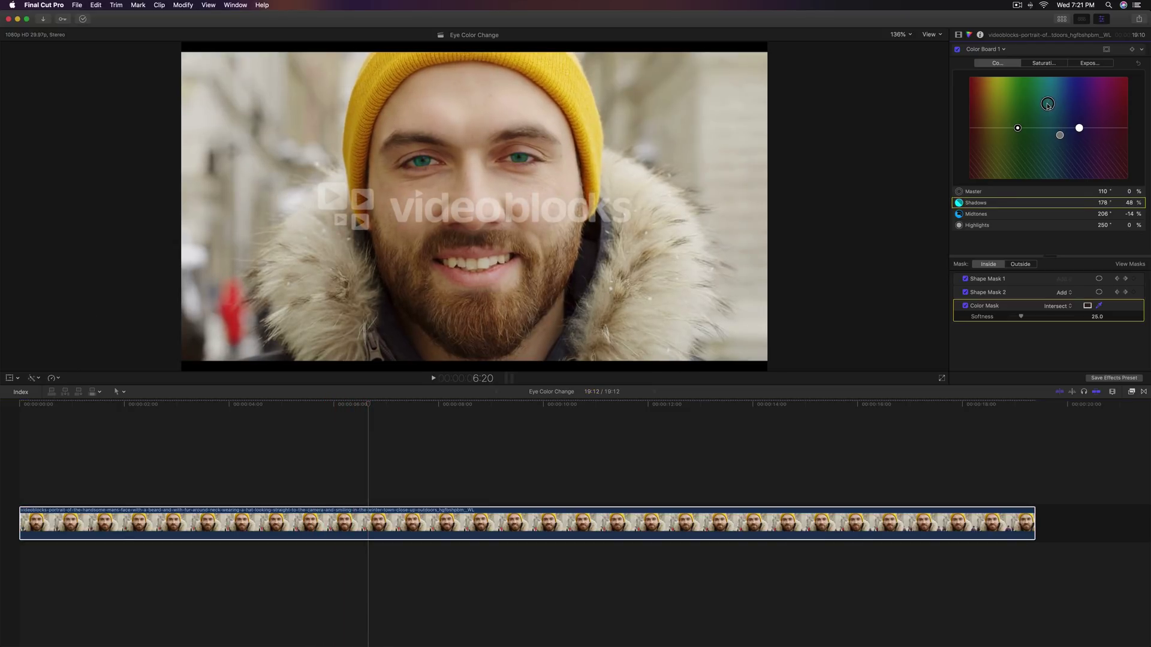
{"action": "left_click_drag", "start_coordinate": [1057, 106], "coordinate": [1044, 102]}
{"action": "left_click_drag", "start_coordinate": [1051, 110], "coordinate": [1049, 107]}
{"action": "key", "text": "space"}
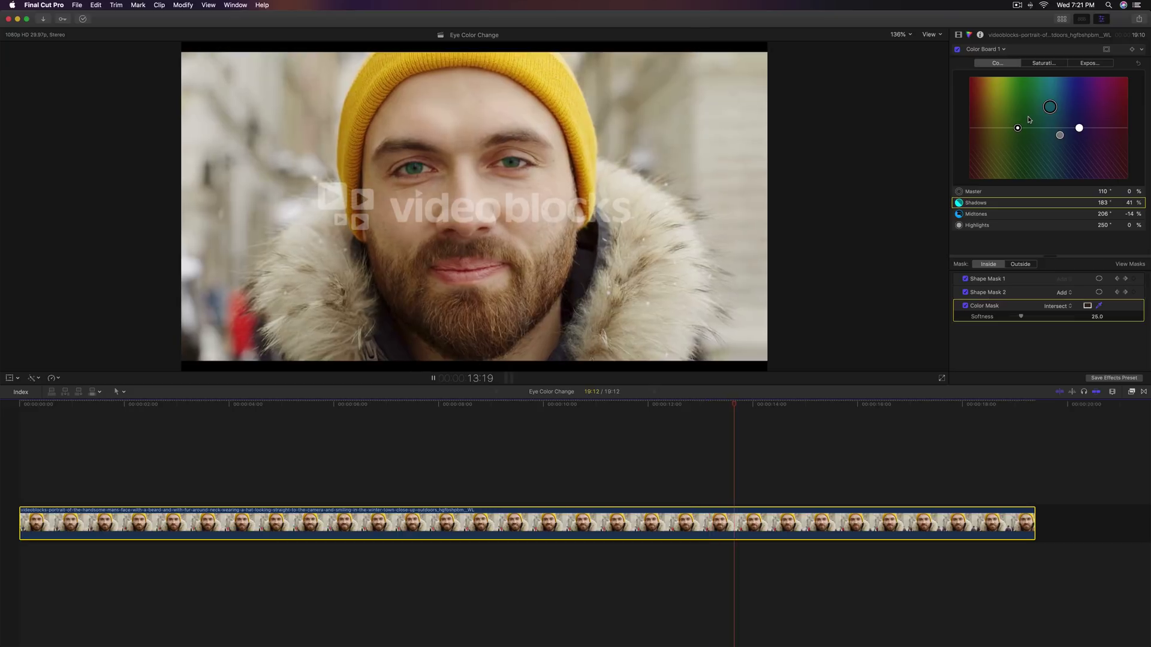
{"action": "key", "text": "space"}
{"action": "key", "text": "space"}
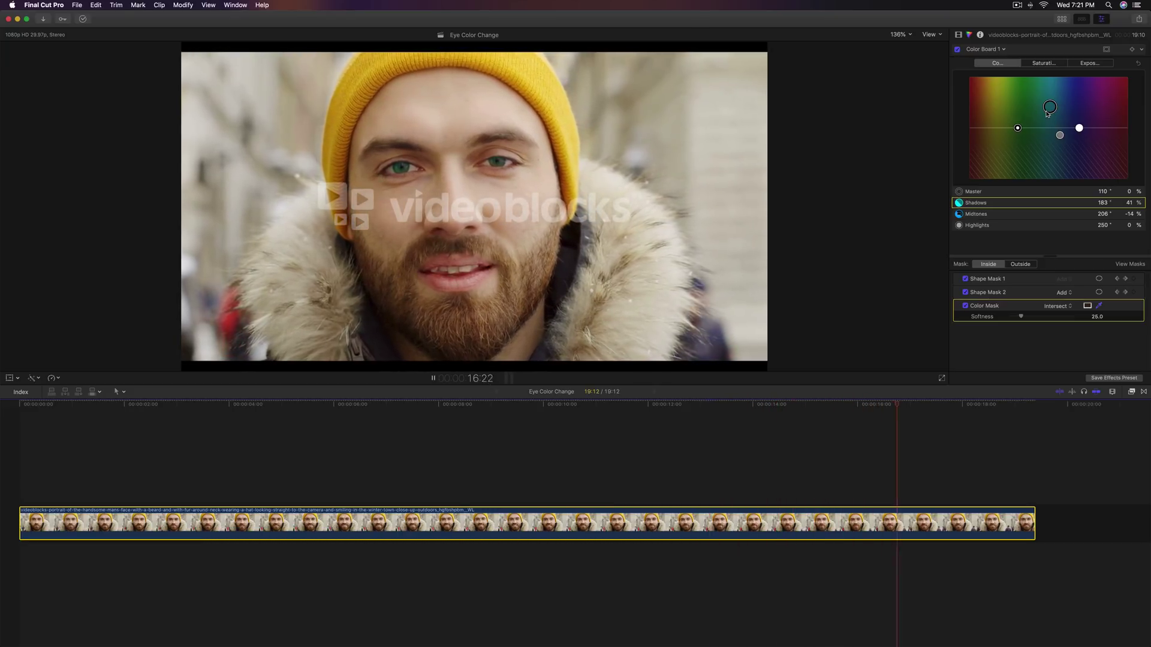
Step: Stop playback at 16:29 and lower the Highlights exposure of the masked eyes to about -3%
{"action": "key", "text": "space"}
{"action": "left_click", "coordinate": [1077, 64]}
{"action": "left_click_drag", "start_coordinate": [1104, 106], "coordinate": [1106, 138]}
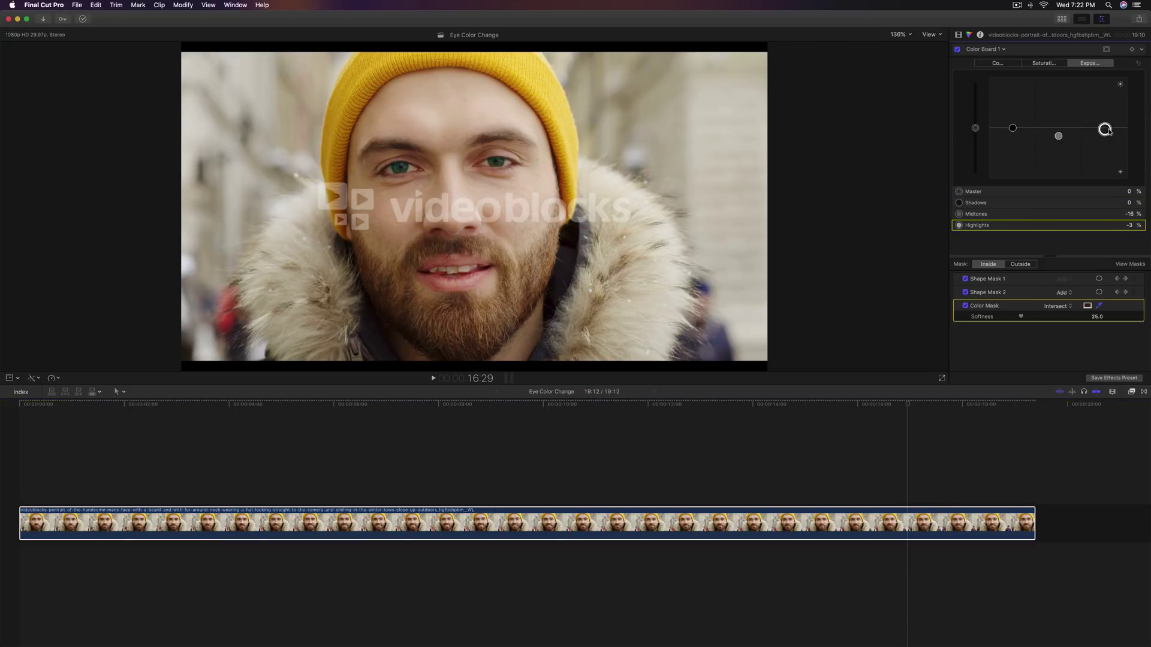
Step: Return the eyes to blue with Shadows at 200° and 77%, and check them at 8:00 and 9:02
{"action": "left_click", "coordinate": [997, 63]}
{"action": "key", "text": "space"}
{"action": "key", "text": "space"}
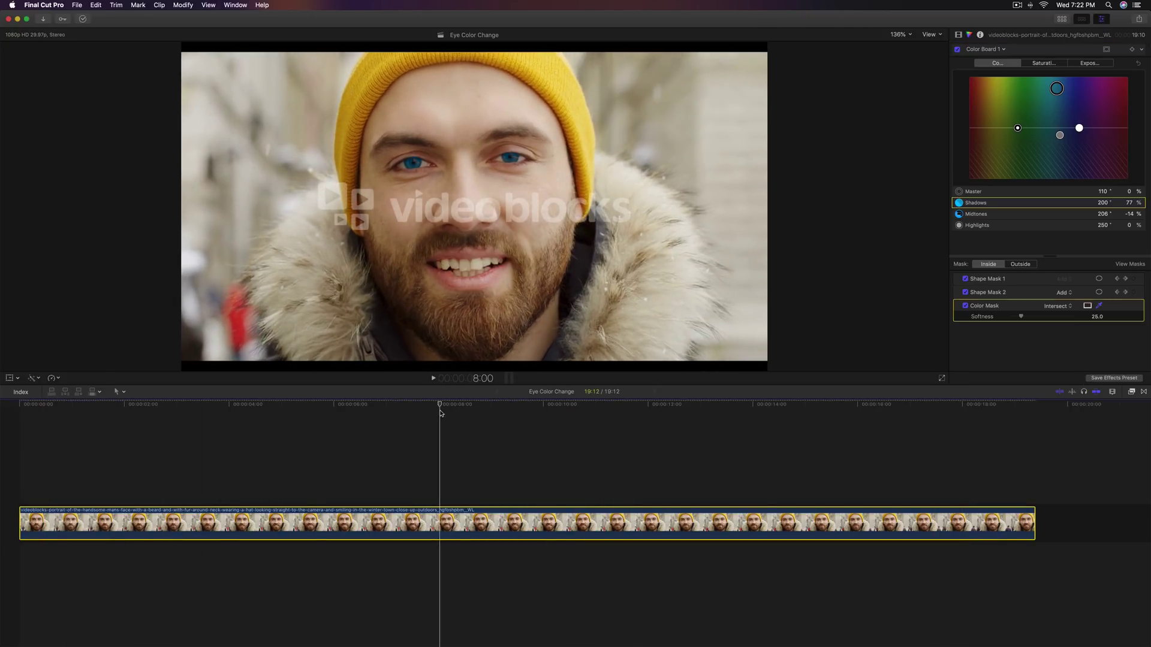
{"action": "left_click", "coordinate": [494, 409]}
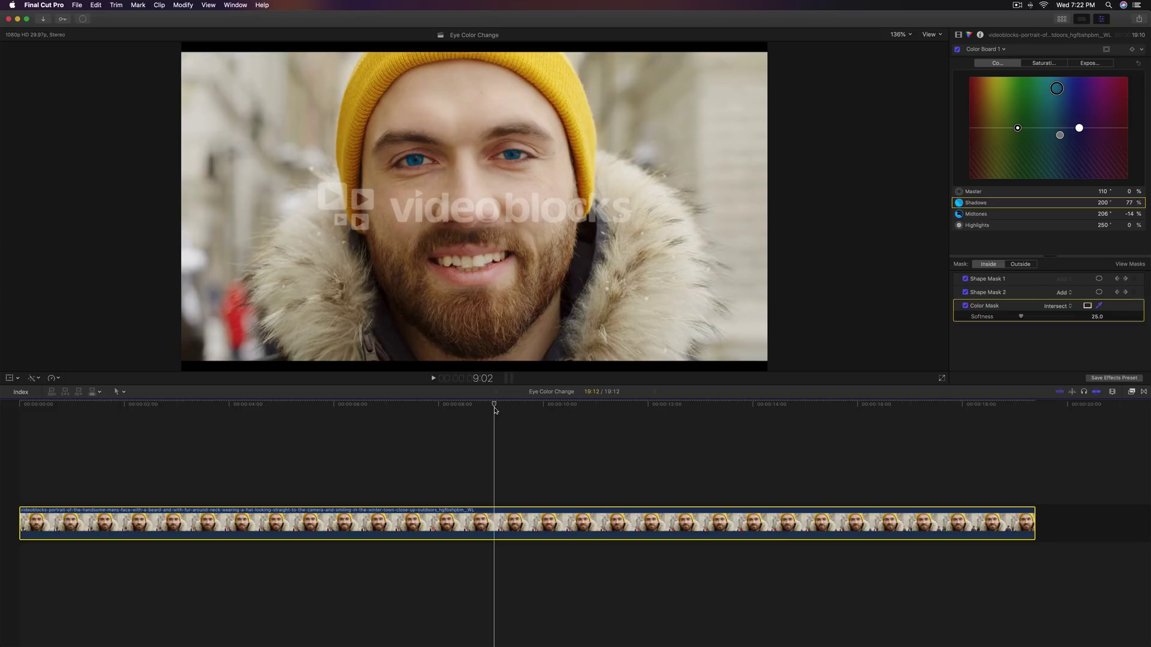